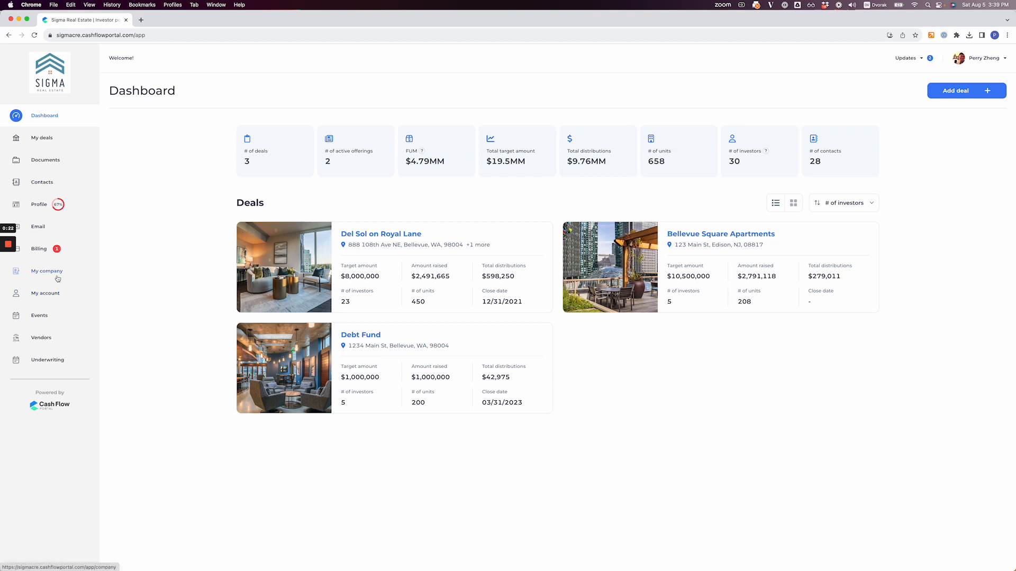
Step: Open the company settings and look over the portal options, logo, background image and favicon
click(58, 278)
scroll(266, 234, down, 10)
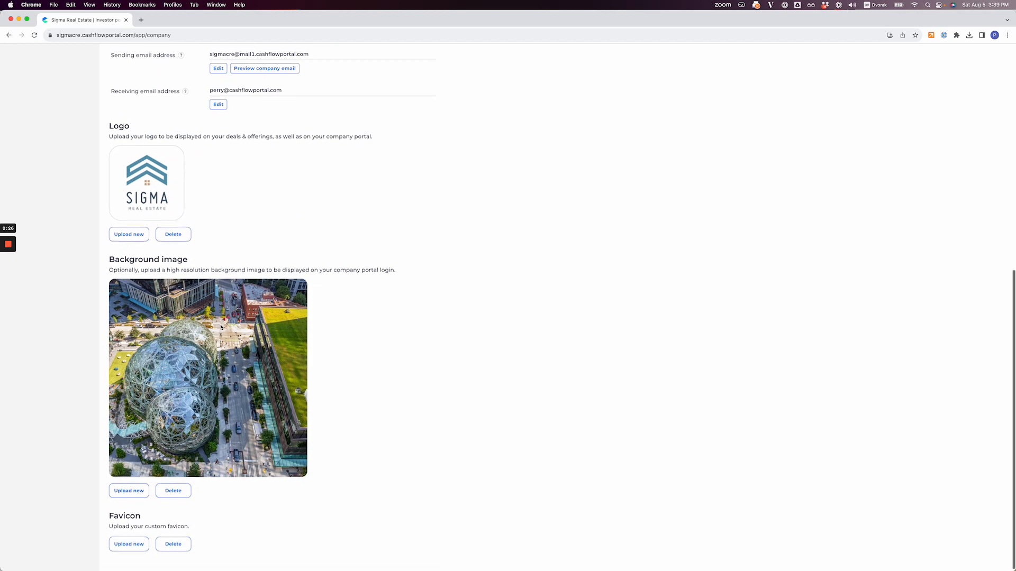
scroll(221, 327, up, 10)
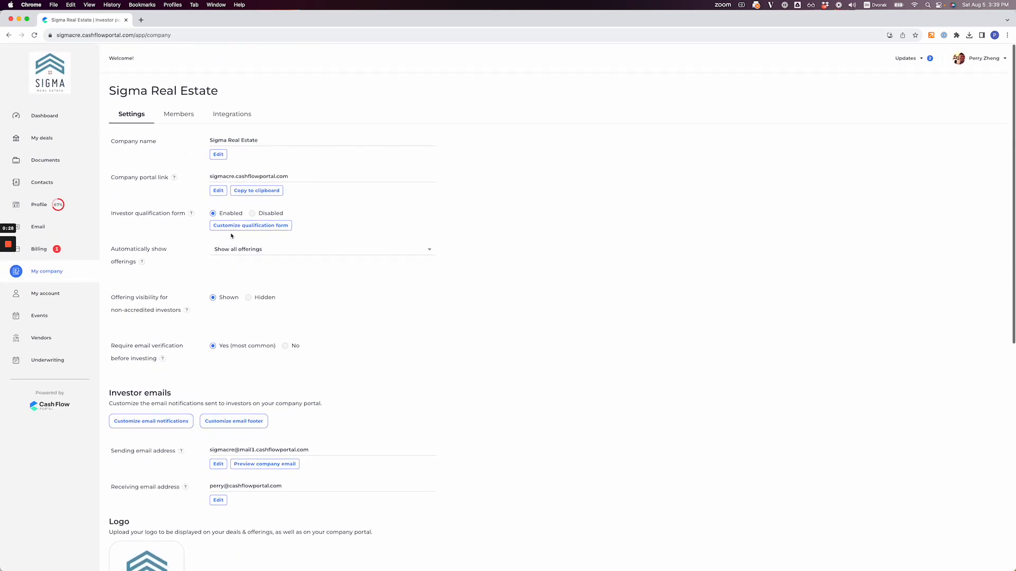
Step: Open the investor qualification form's customization and look through its default questions
click(234, 231)
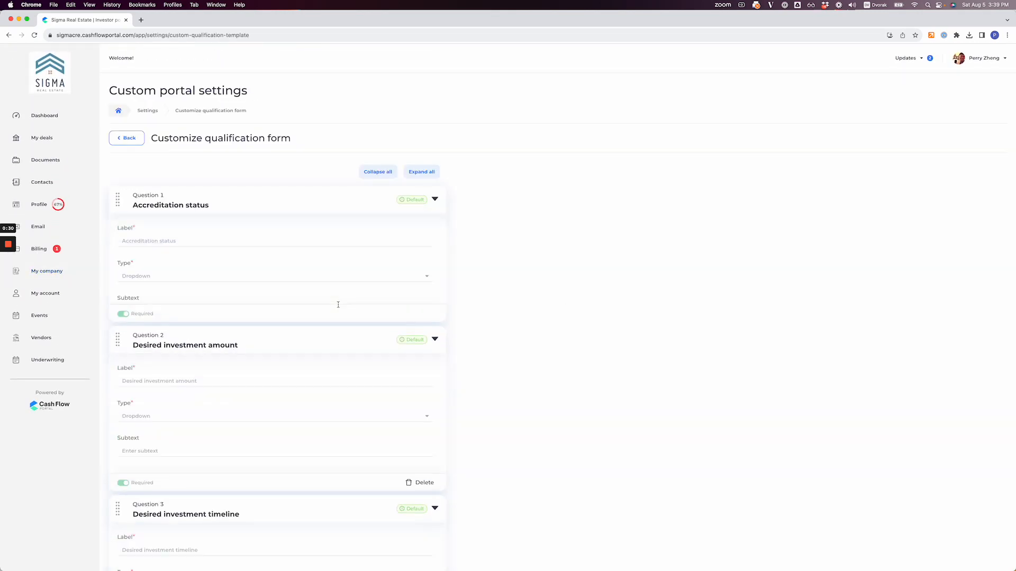
scroll(340, 302, down, 8)
scroll(339, 308, down, 5)
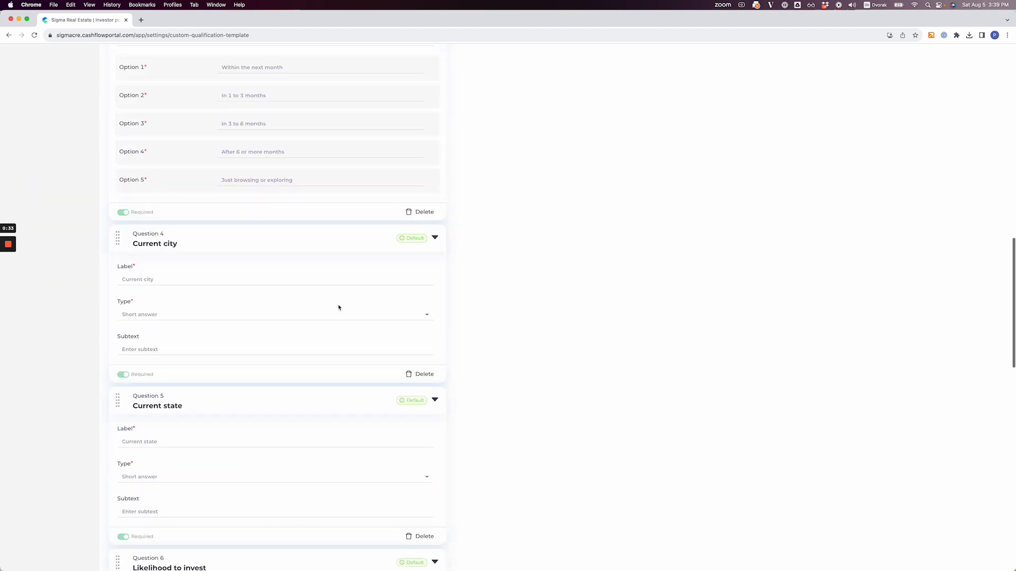
scroll(338, 306, up, 15)
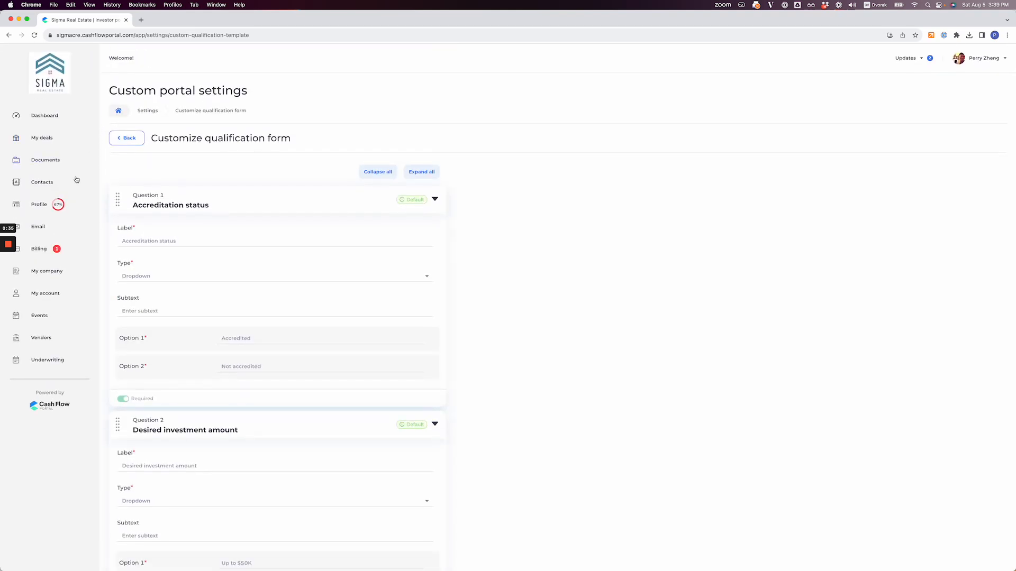
Step: View the contacts list, and look over the company's direct HubSpot and Zapier integrations
click(58, 188)
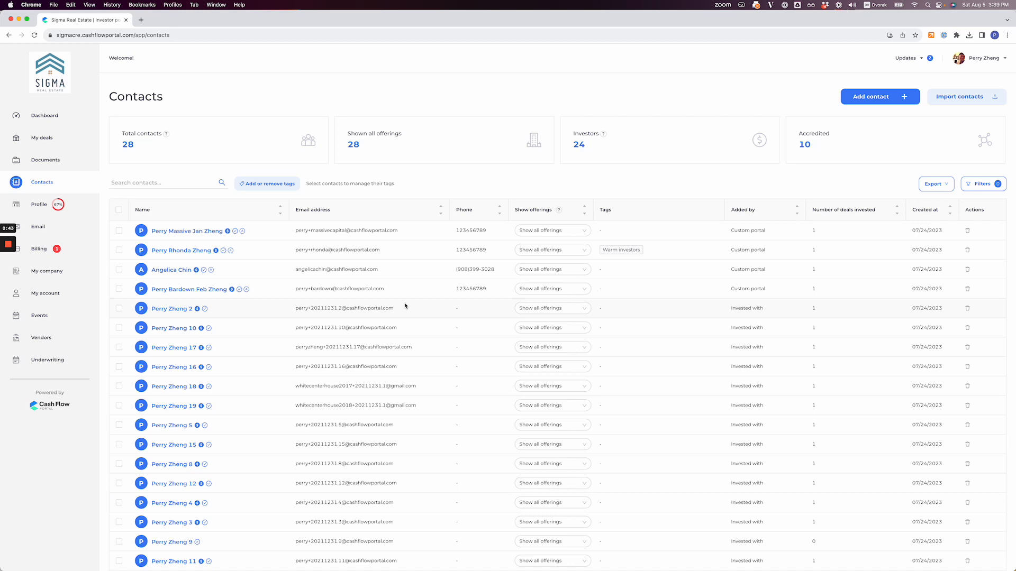
click(64, 273)
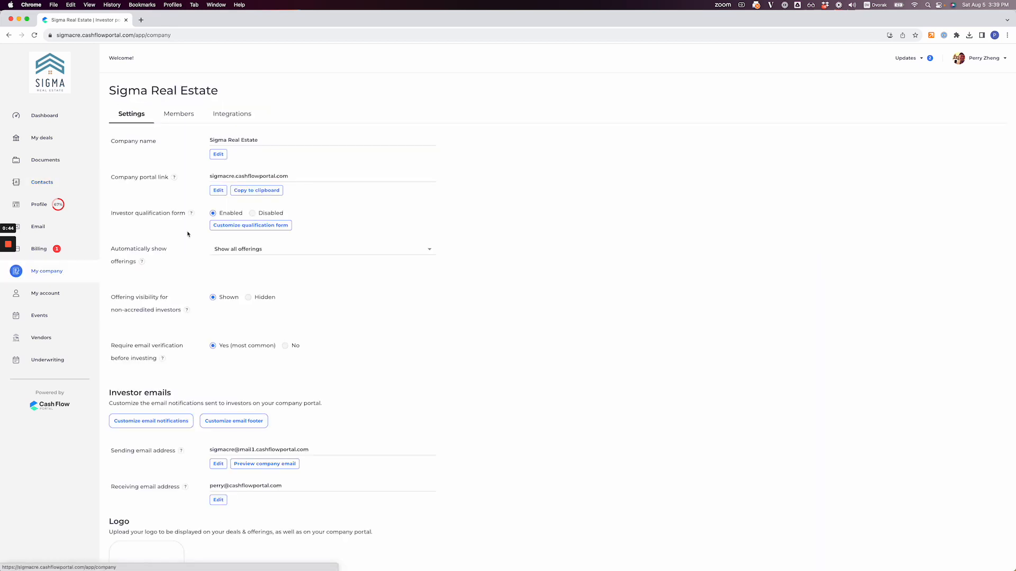
click(244, 118)
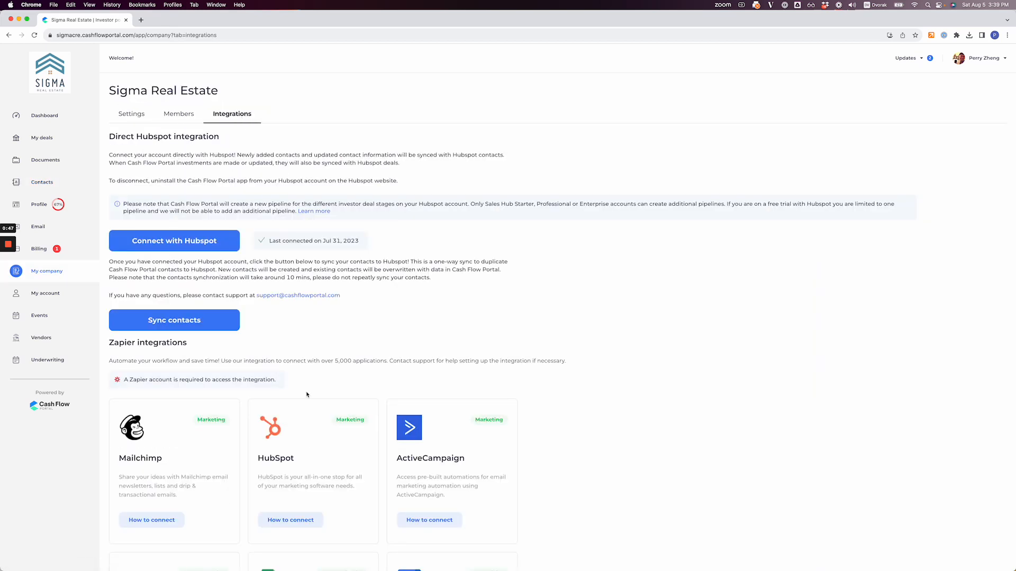
scroll(307, 395, down, 5)
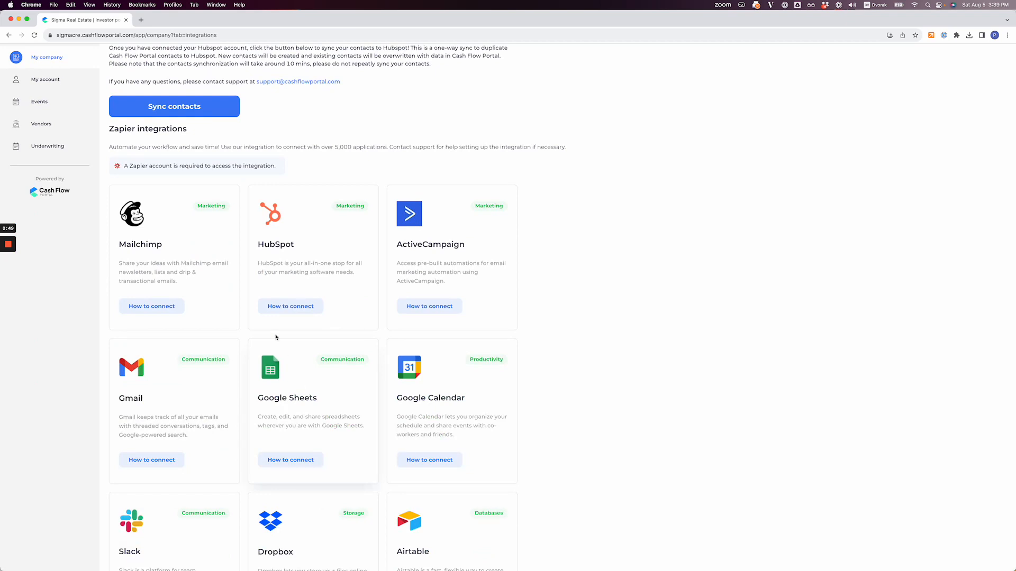
scroll(229, 170, up, 5)
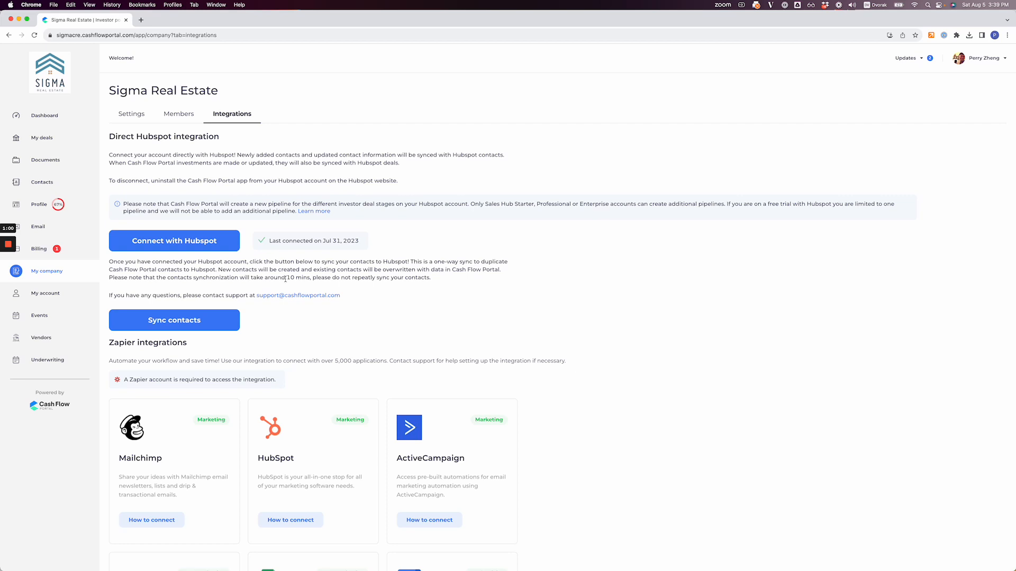
Step: Open the "888 monthly update KPIs" email draft and look through its Capex, Financials and Charts sections
click(66, 227)
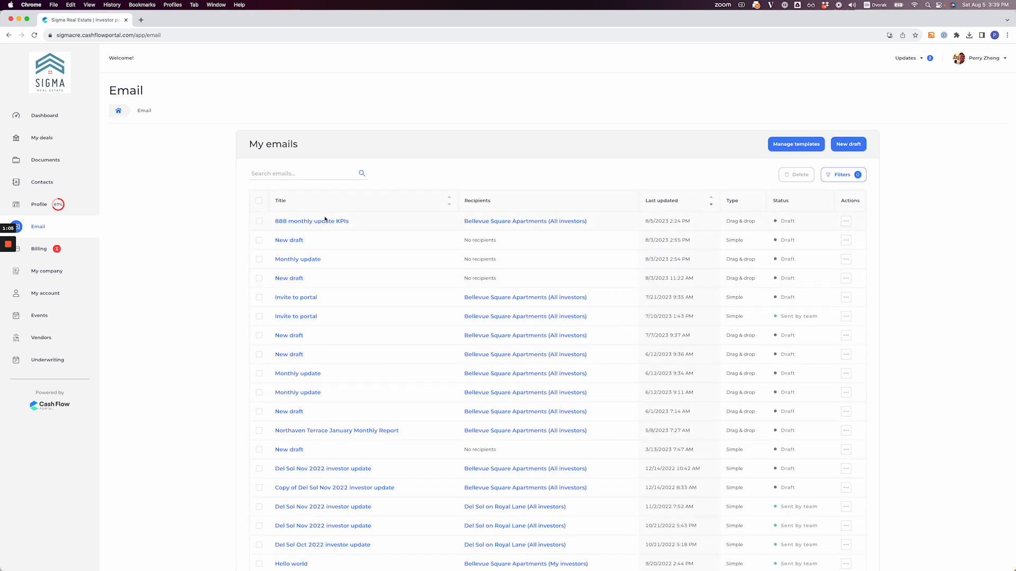
click(325, 220)
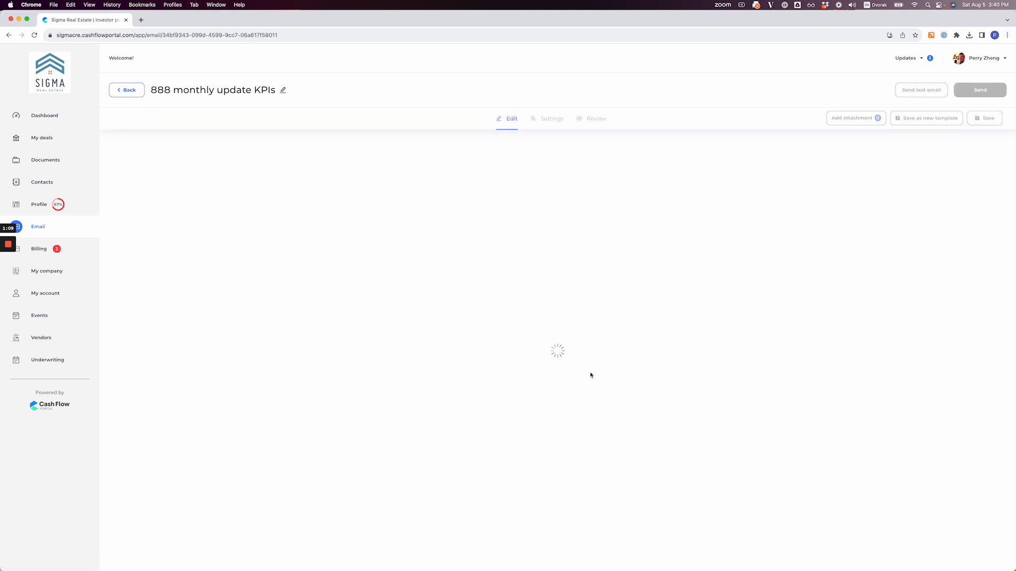
scroll(549, 366, down, 10)
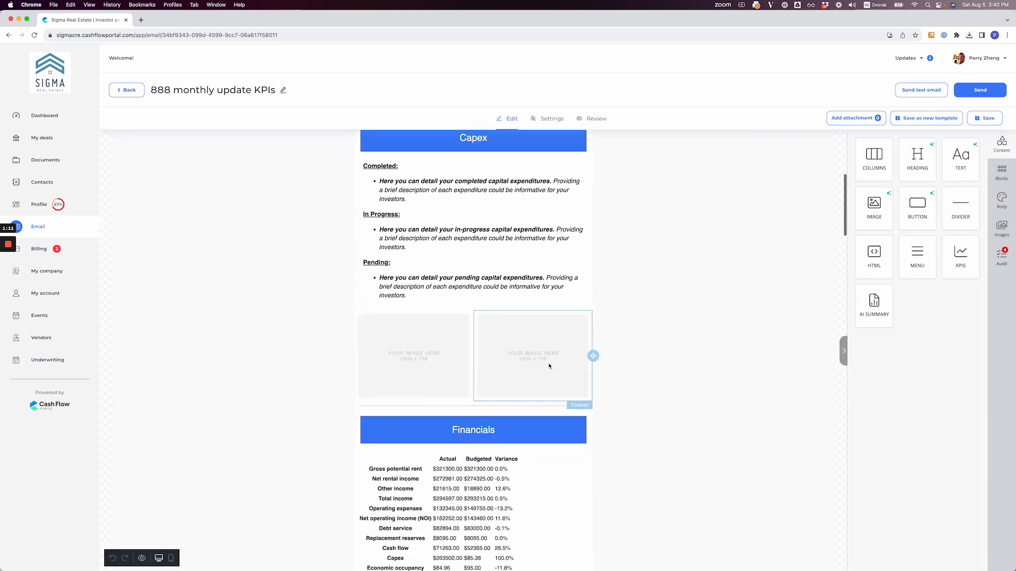
scroll(548, 365, down, 8)
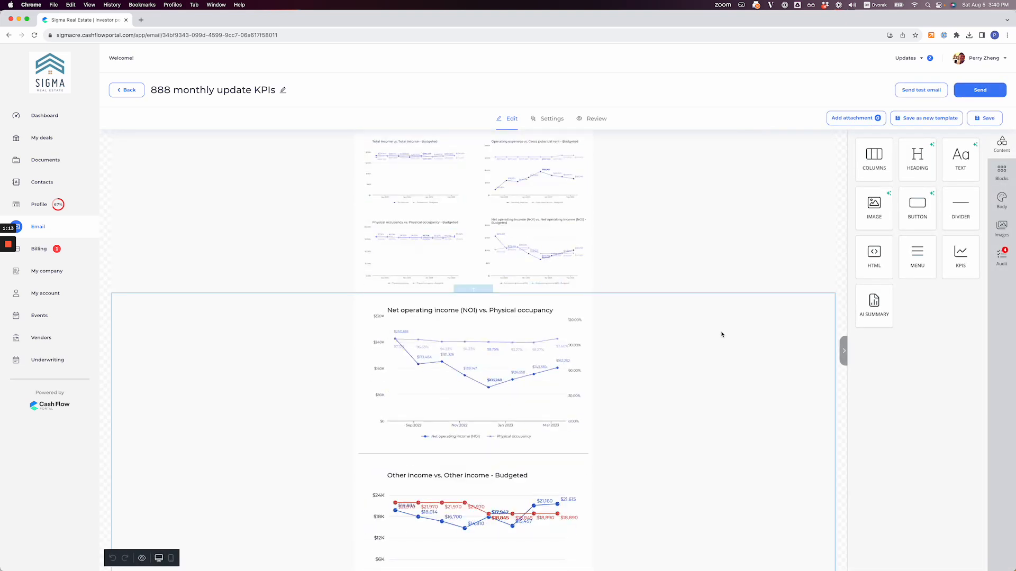
Step: Add a KPIs content block to the email directly below the four small charts in the Charts section
scroll(740, 328, up, 1)
scroll(785, 320, up, 2)
drag(961, 256, 510, 402)
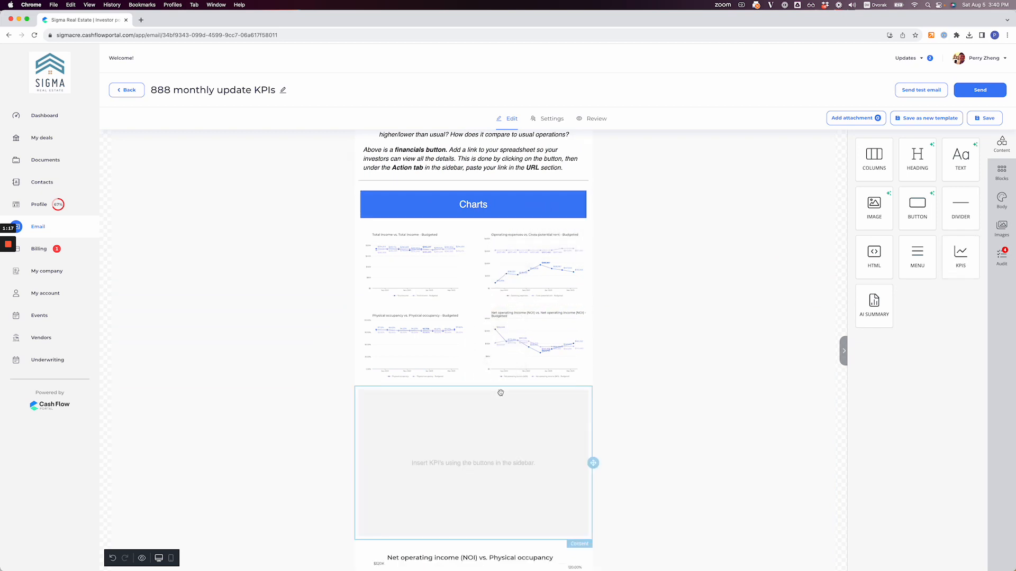
scroll(521, 328, down, 4)
click(516, 242)
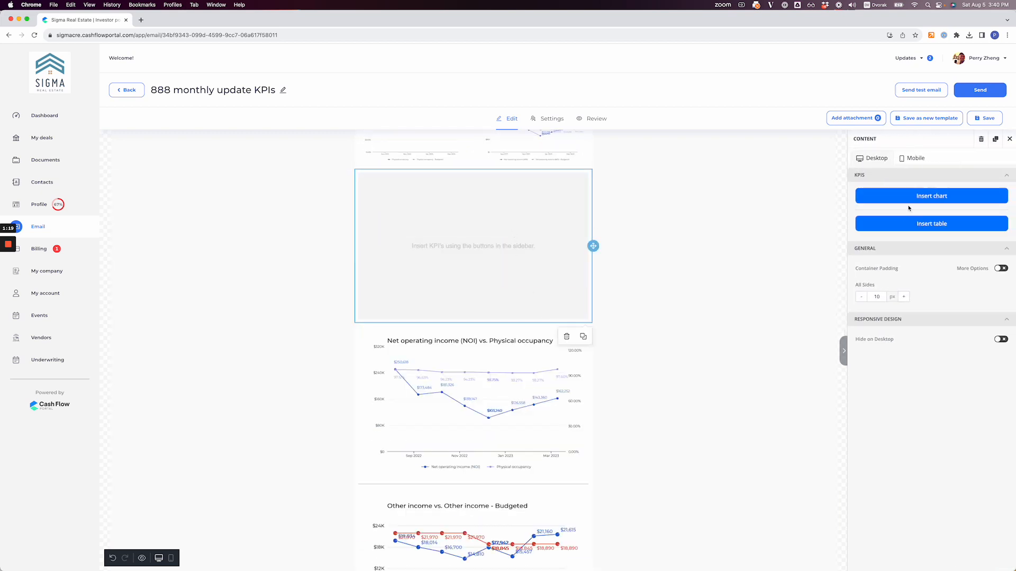
Step: Start a KPI chart in the new block with Total income as primary KPI and Total income - Budgeted as secondary KPI
click(906, 197)
click(461, 236)
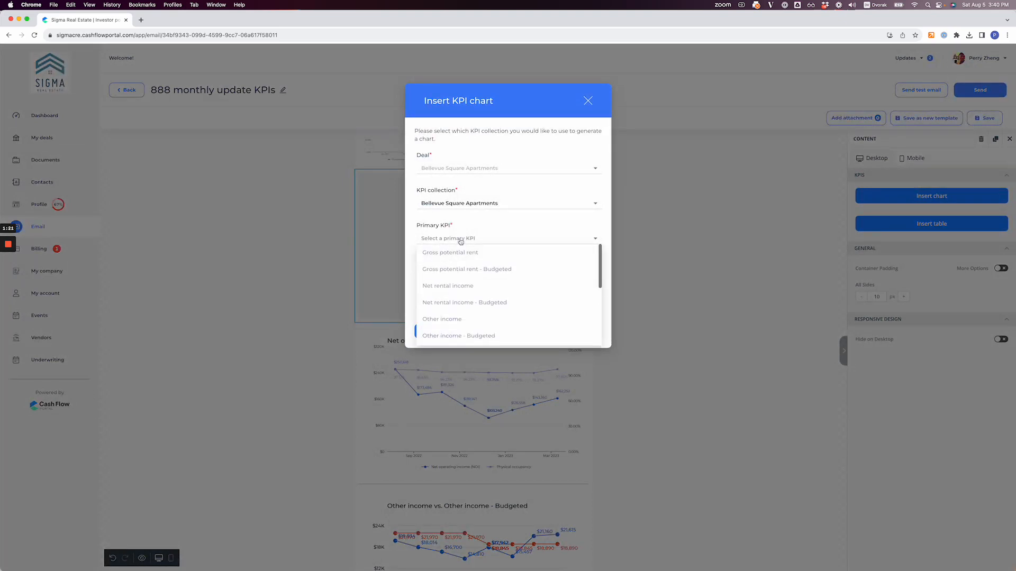
scroll(464, 307, down, 1)
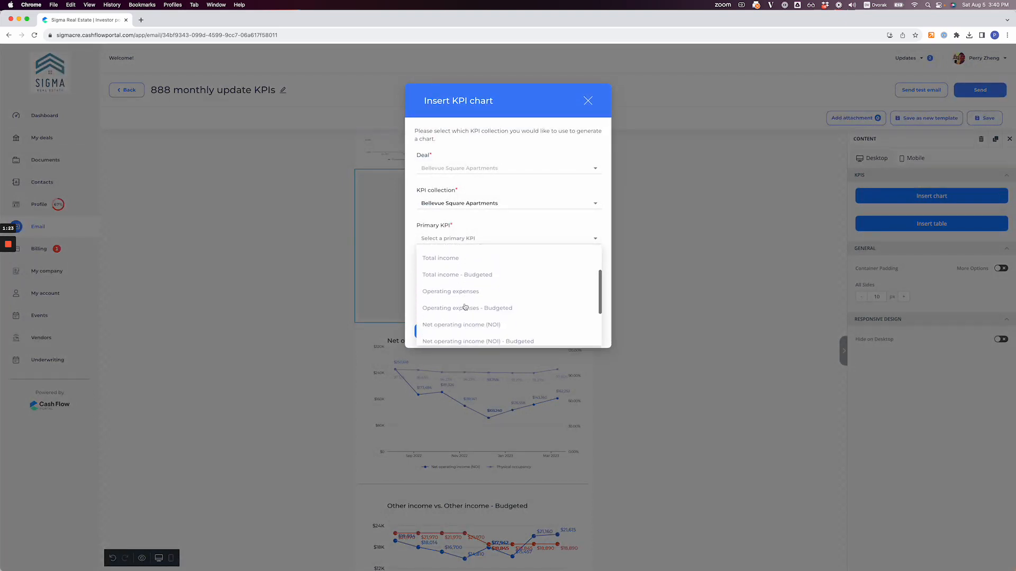
scroll(455, 296, down, 1)
click(454, 260)
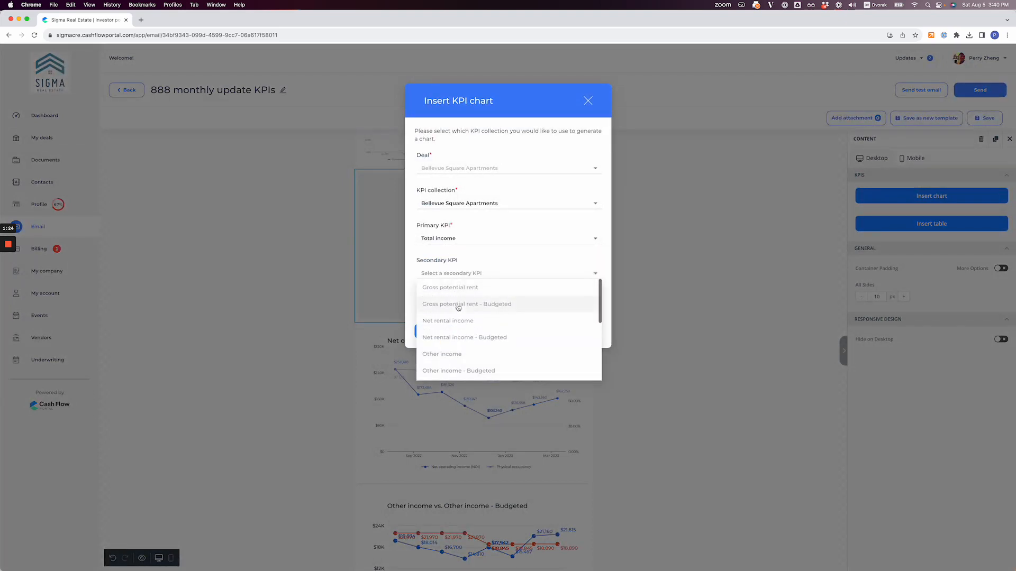
scroll(460, 336, down, 2)
click(460, 338)
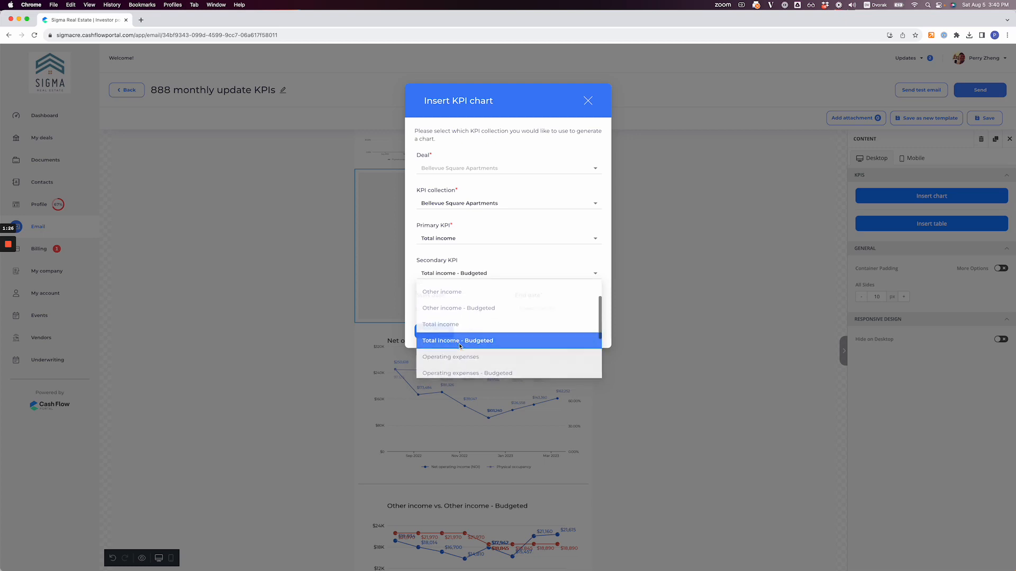
Step: Set the chart's start date to 01/2023 and its end date to April 2023, and insert the chart
click(445, 309)
click(441, 345)
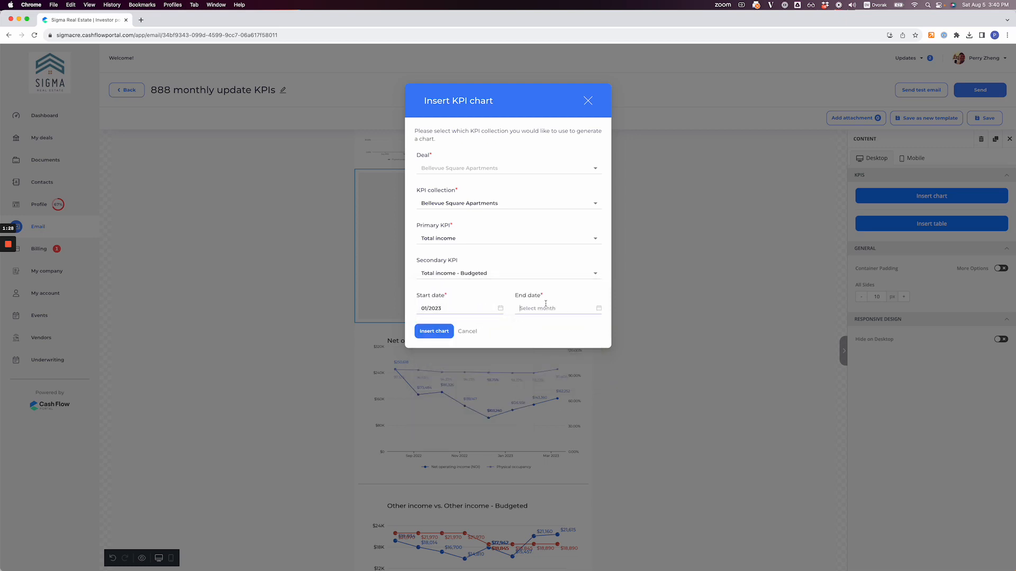
click(542, 308)
click(534, 370)
click(444, 338)
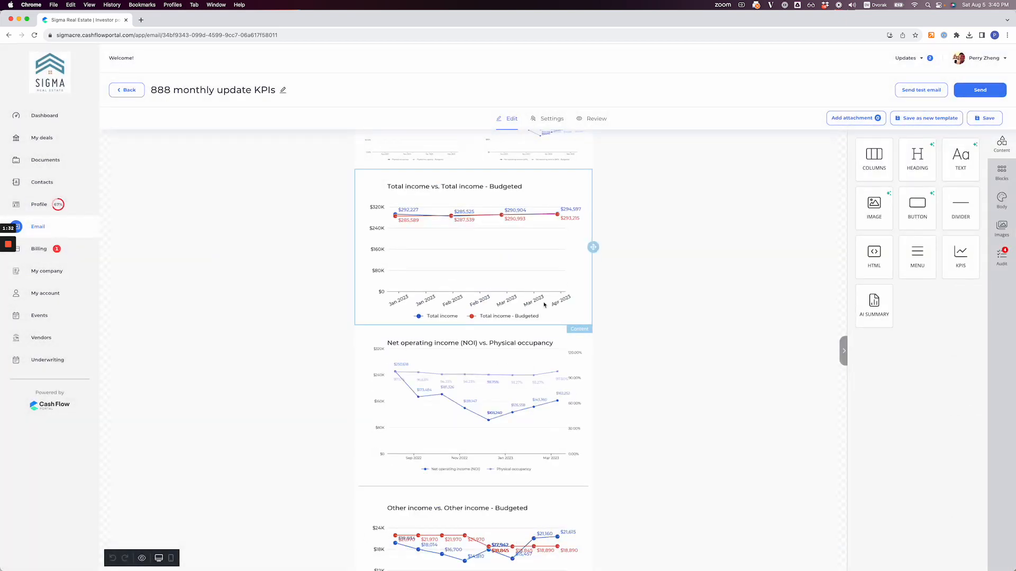
Step: Add an AI summary content block below the existing operations data paragraph in the email
scroll(674, 316, down, 10)
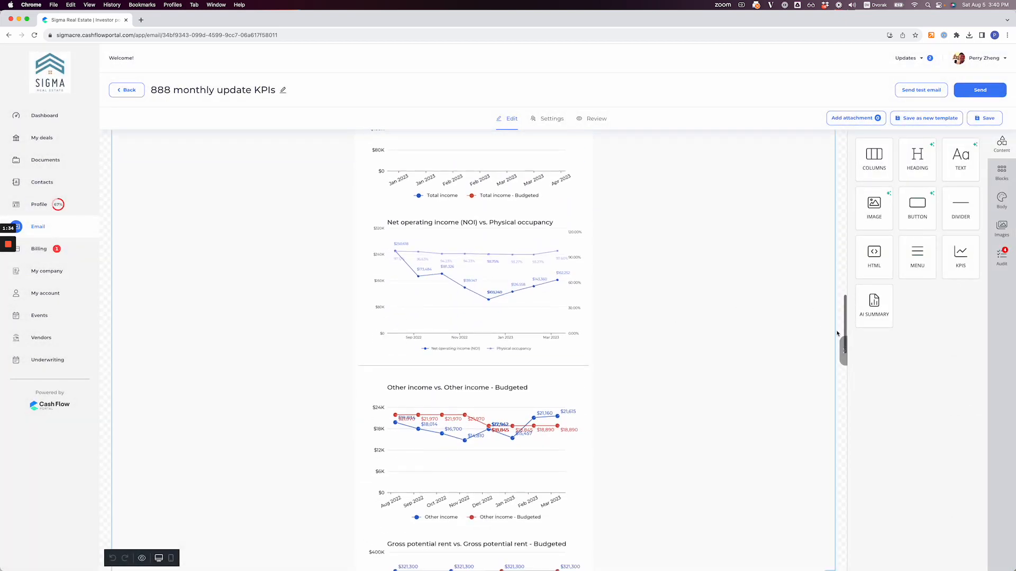
scroll(639, 393, down, 5)
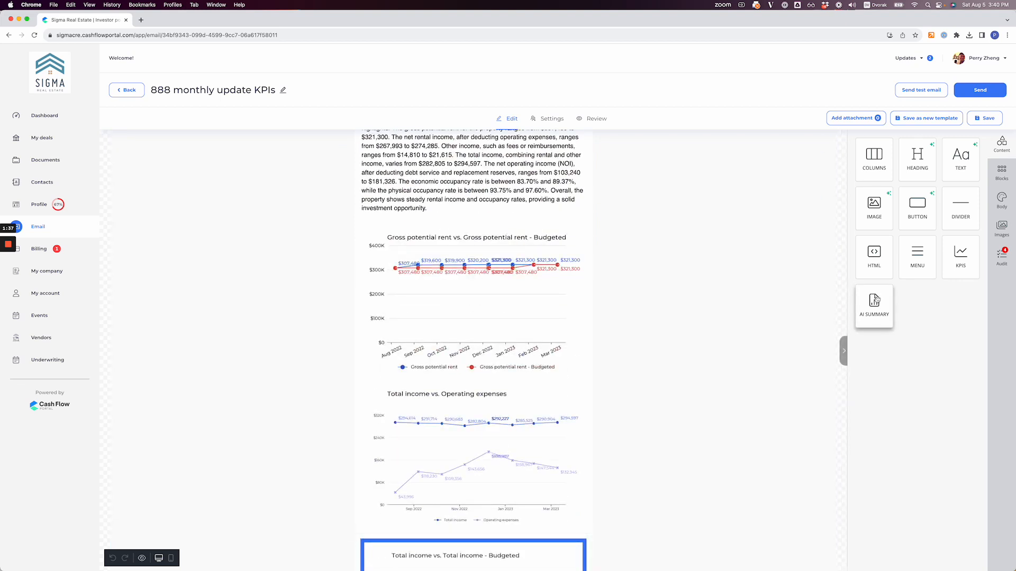
drag(874, 306, 479, 275)
click(431, 316)
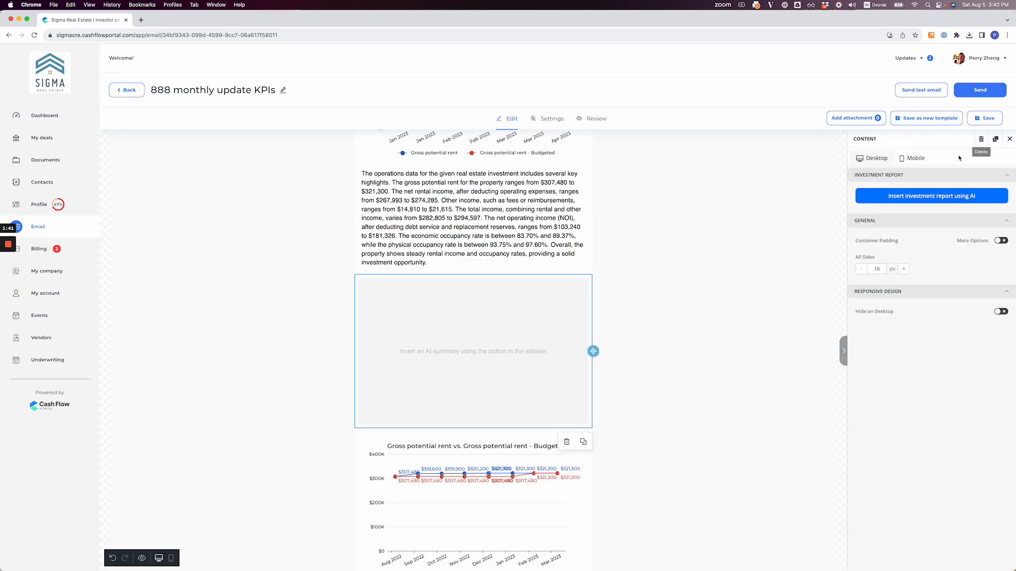
click(931, 195)
click(496, 242)
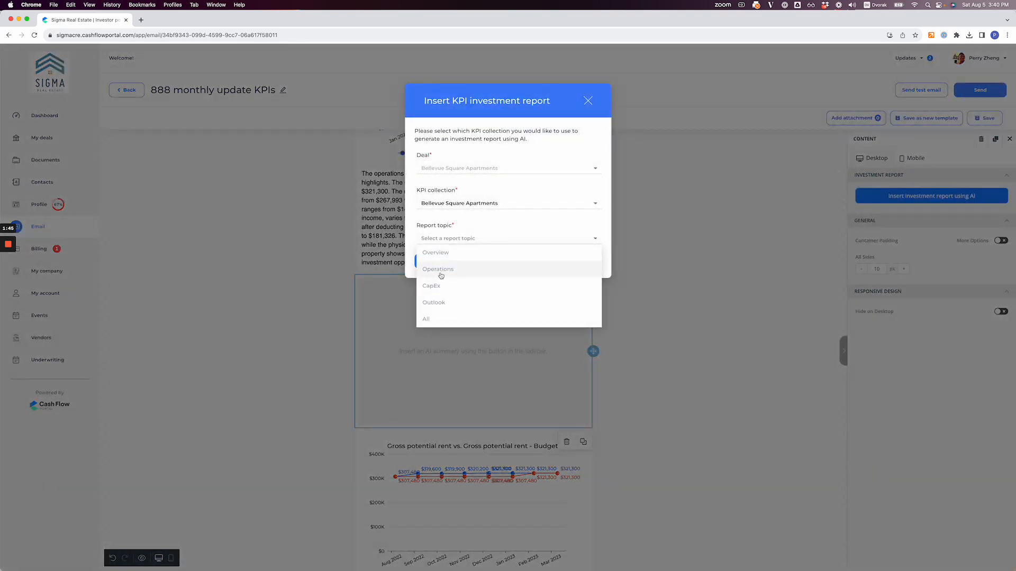
click(441, 269)
click(479, 264)
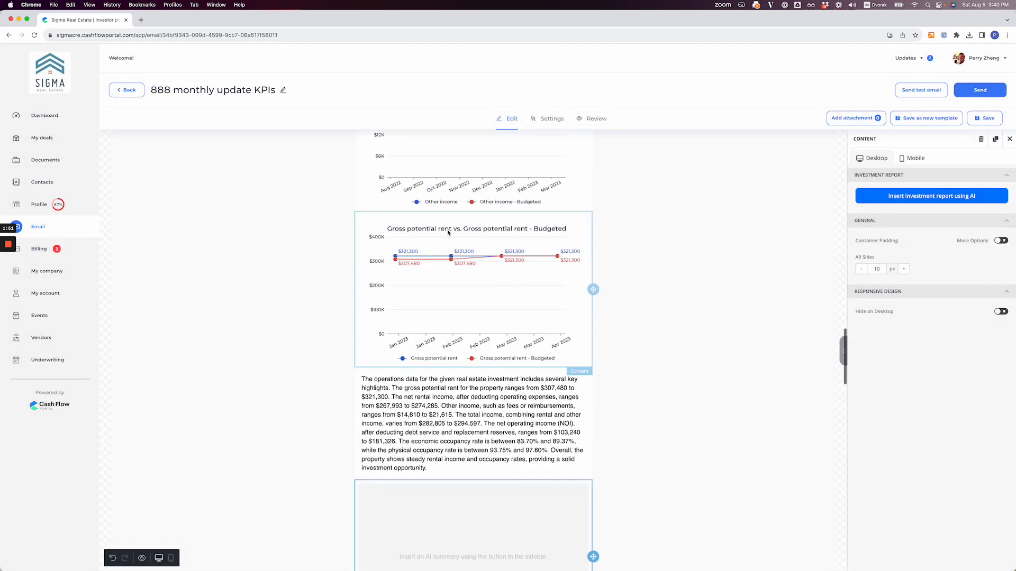
Step: Leave the email draft and open the Phase I offering of the Bellevue Square Apartments deal
click(75, 118)
click(488, 138)
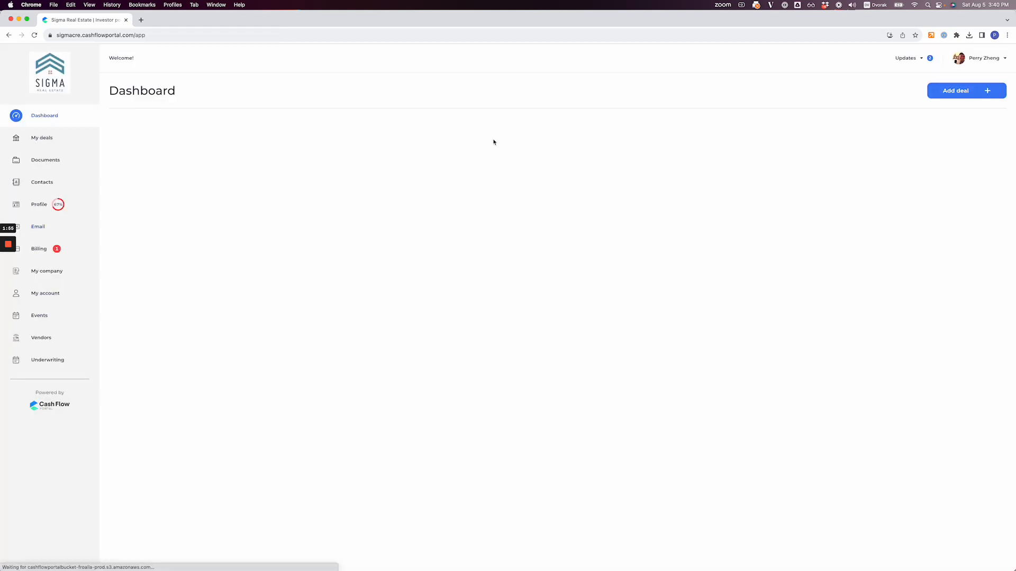
click(707, 300)
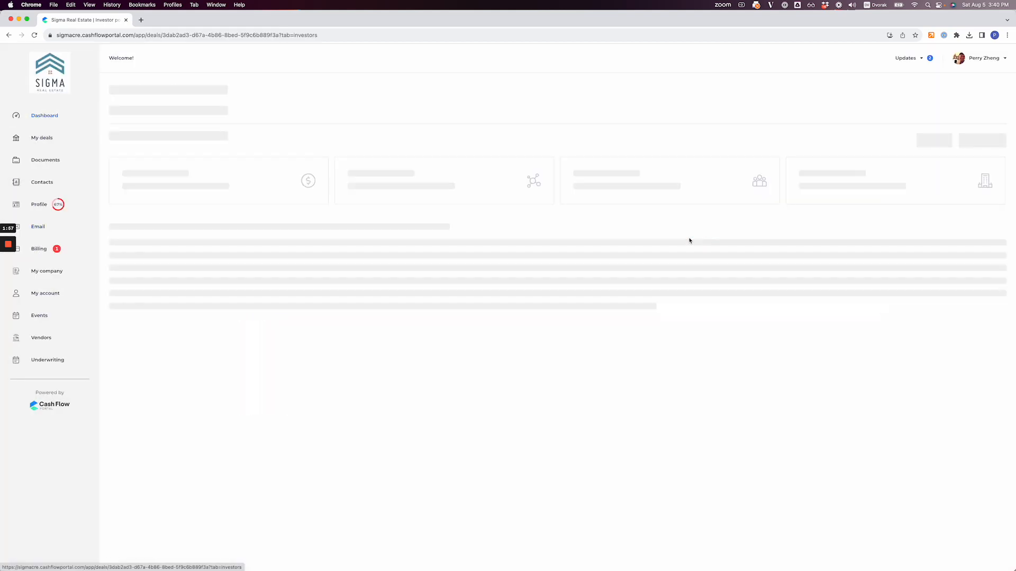
click(139, 229)
click(163, 292)
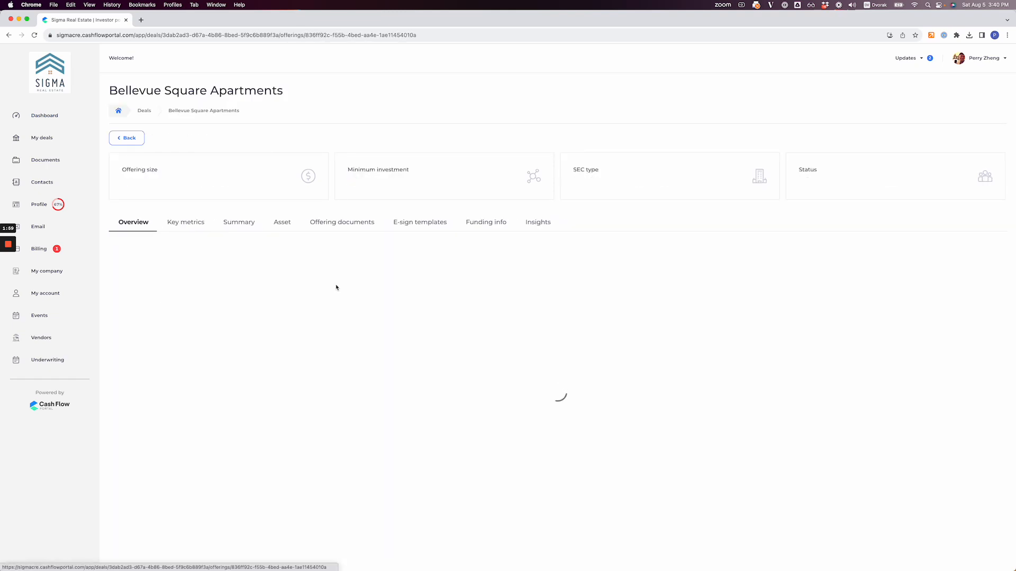
Step: Copy the offering page link and load it in the current browser tab
click(422, 248)
key(super+l)
key(super+v)
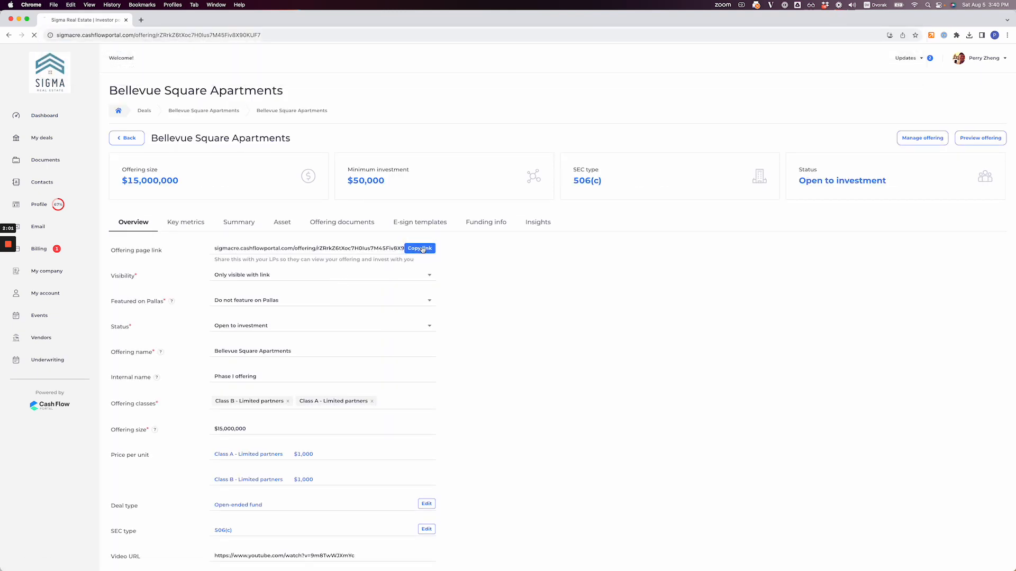
key(Return)
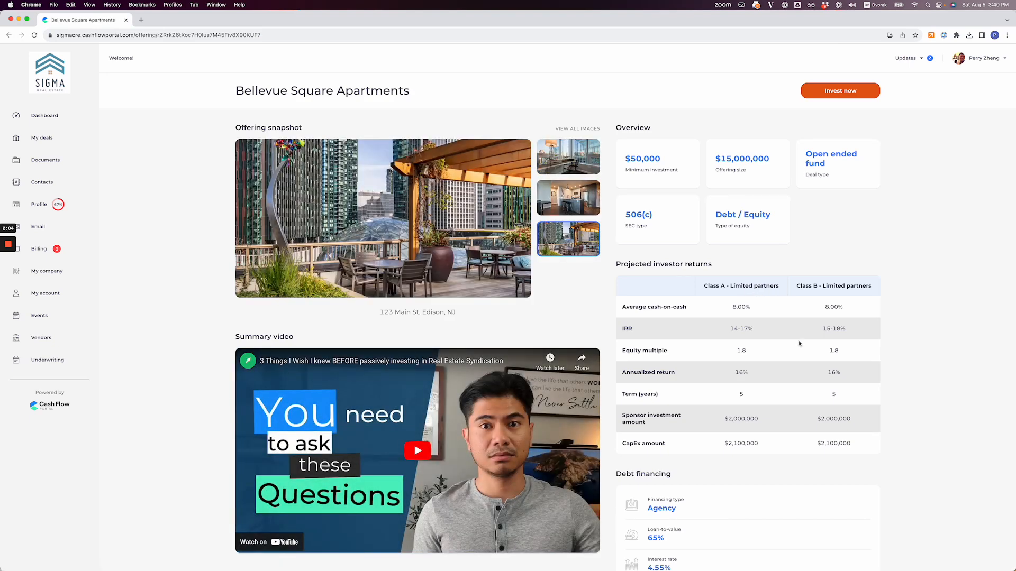
Step: Look through the Bellevue Square Apartments offering page and start an investment in it
scroll(799, 343, down, 20)
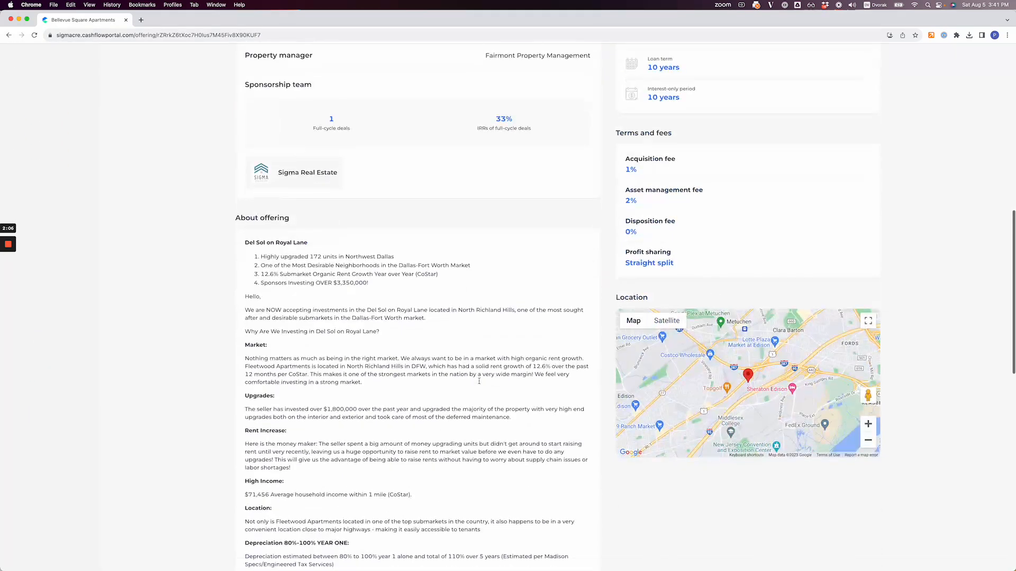
scroll(396, 376, up, 20)
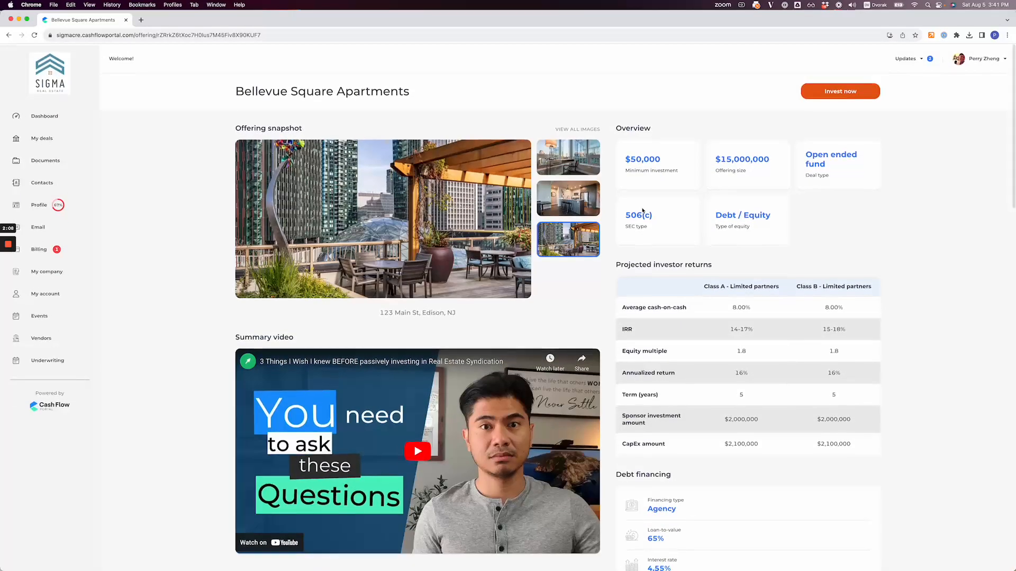
click(823, 98)
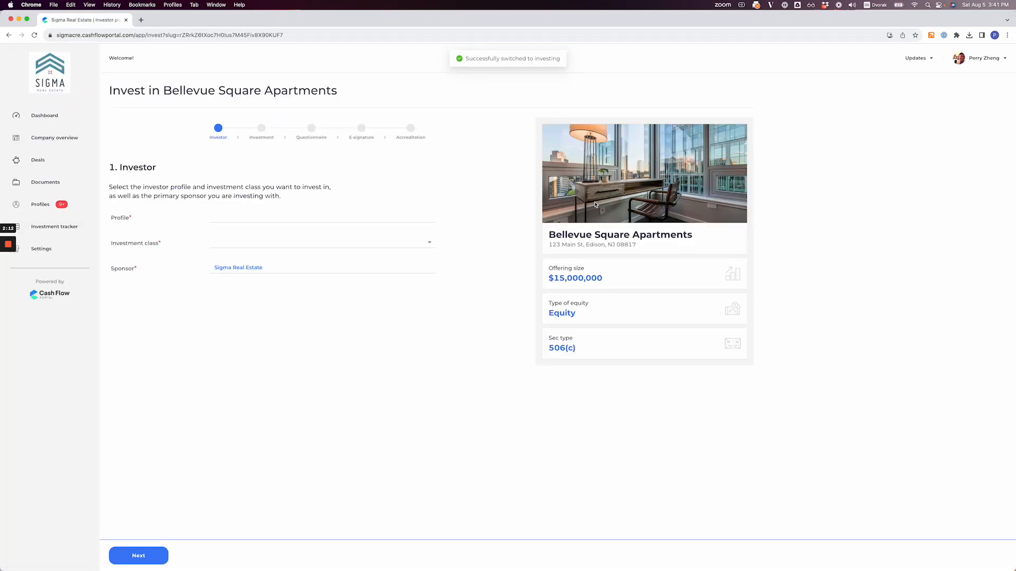
Step: Create a new investor profile with the profile type LLC, corporation, partnership, trust or solo 401K
click(331, 222)
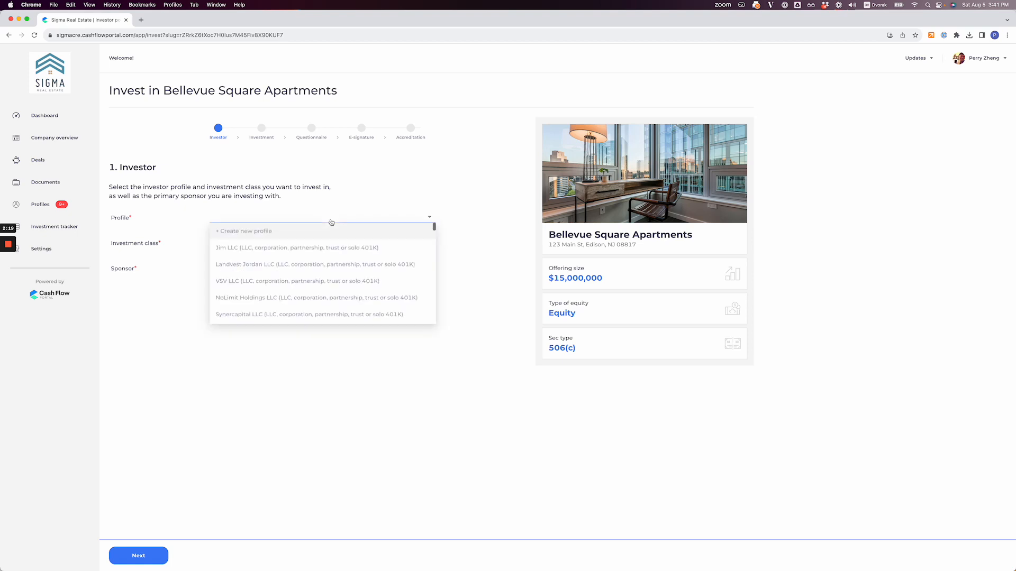
click(333, 231)
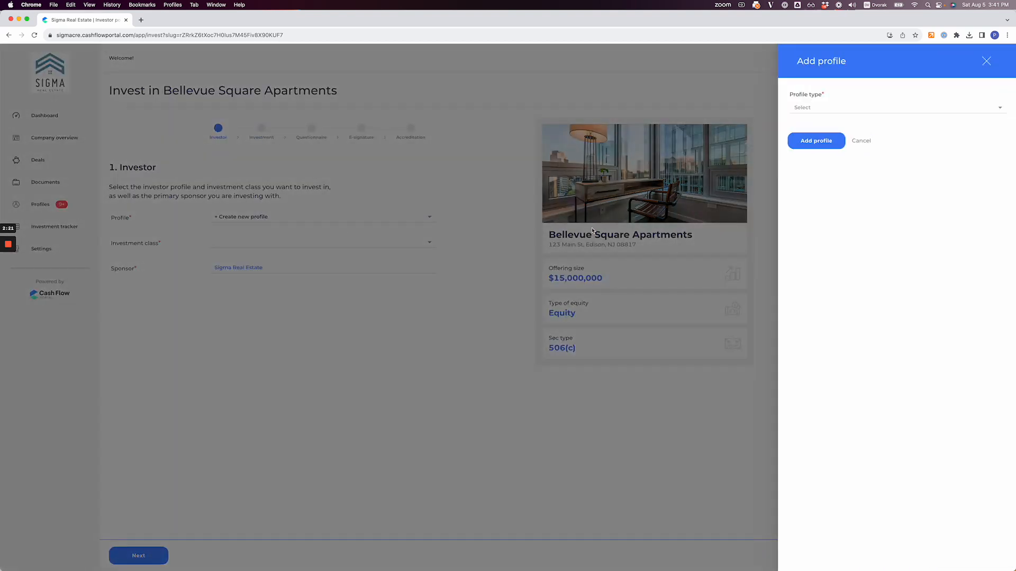
click(814, 107)
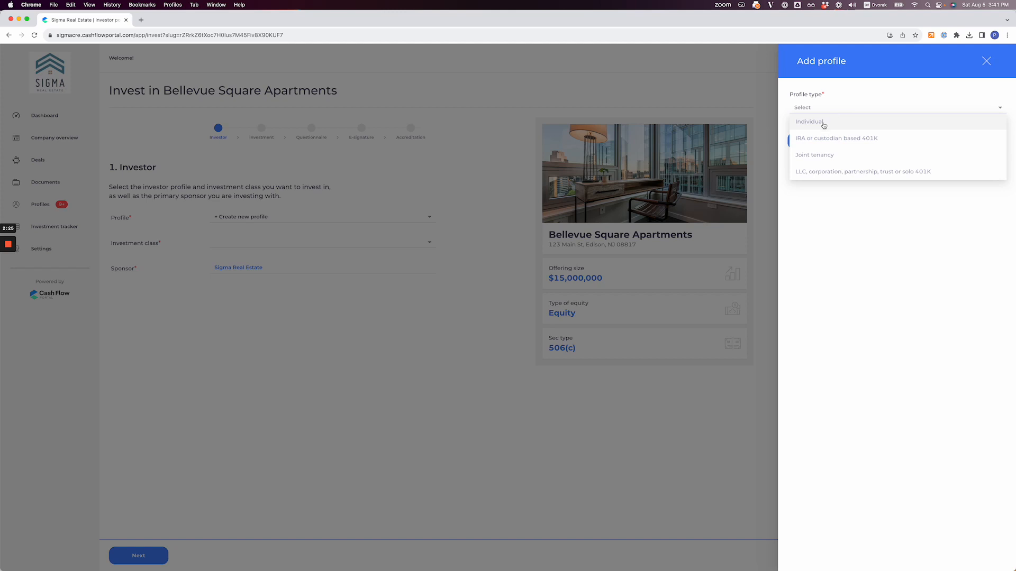
ctrl+scroll(847, 133, up, 5)
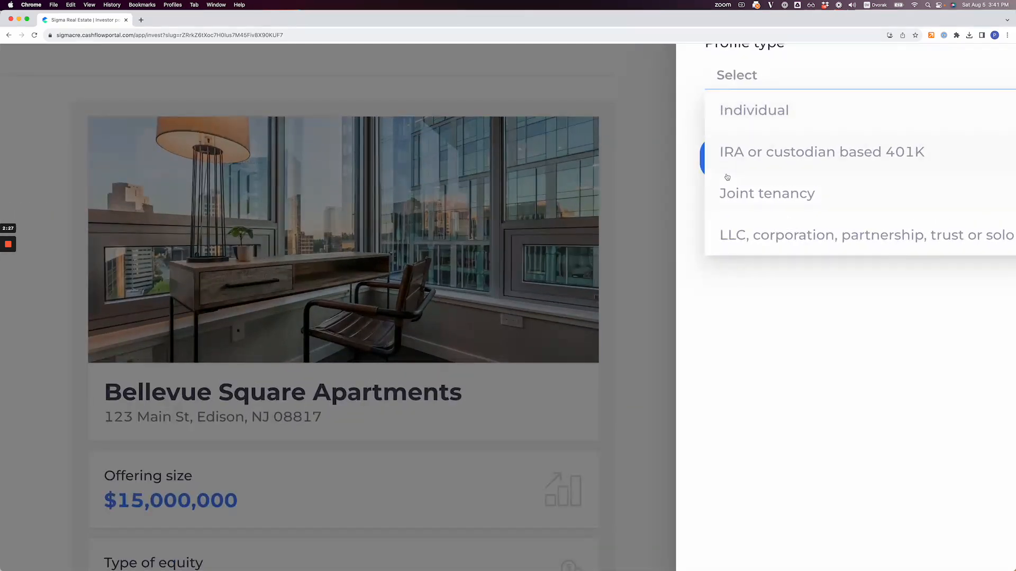
click(759, 247)
ctrl+scroll(759, 246, down, 5)
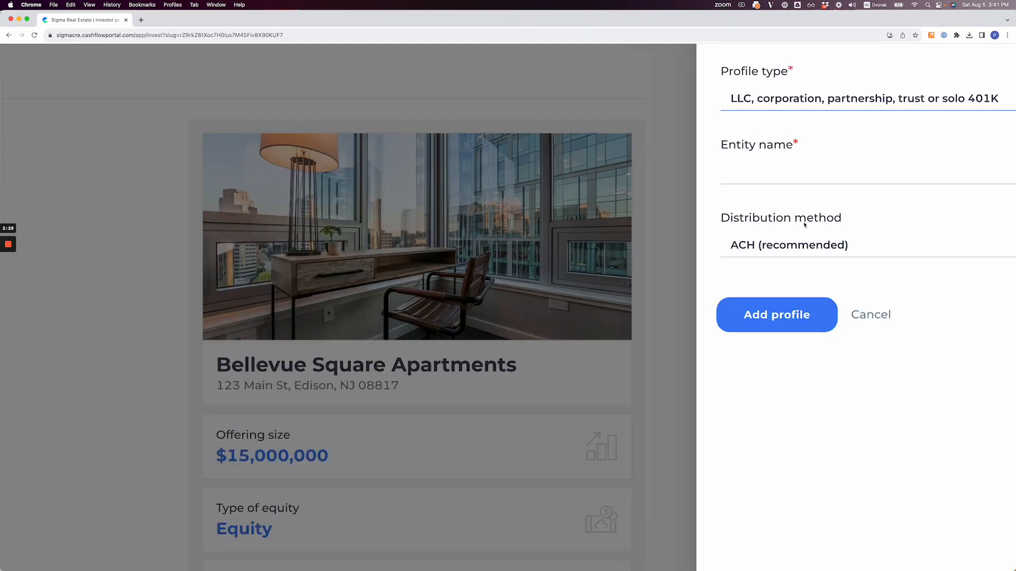
Step: Enter Seed Extension LLC as the entity name and add the profile
click(830, 143)
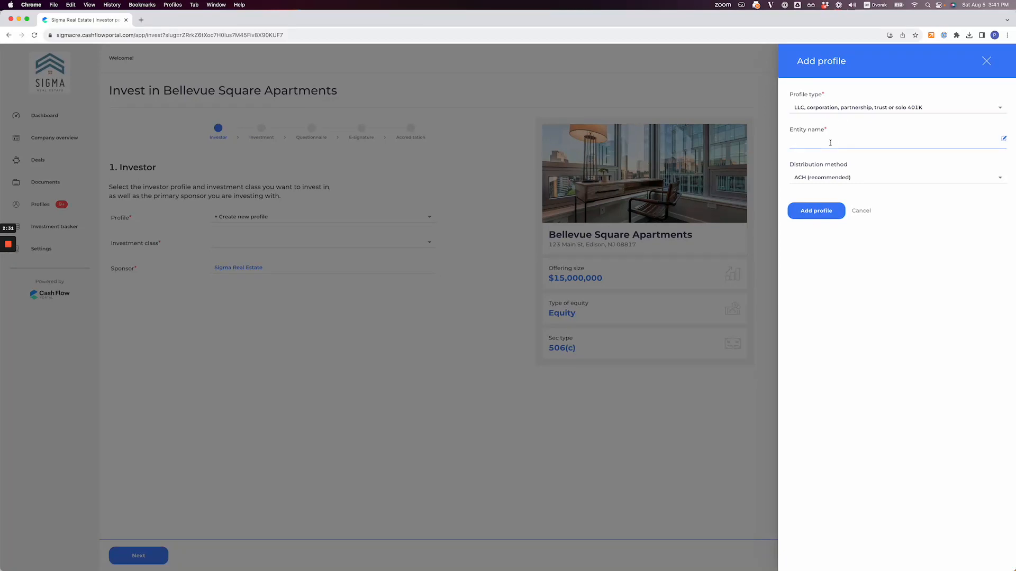
text(Seed xte)
key(shift+Left)
key(shift+Left)
key(shift+Left)
text(Extension LLC)
key(super+a)
click(815, 211)
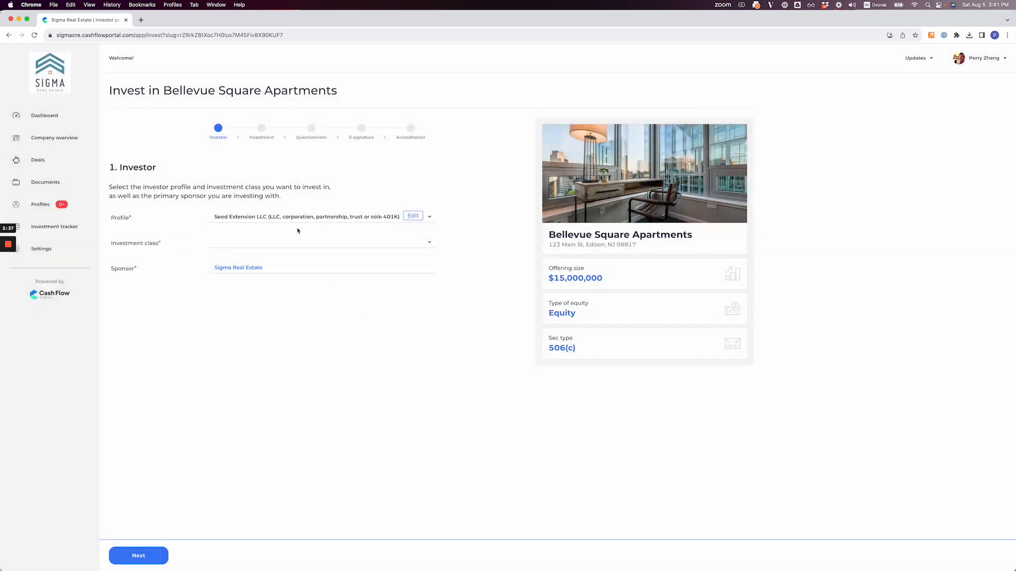
Step: Choose the investment class for the new profile and proceed to the Investment stage
click(290, 251)
click(286, 274)
click(132, 561)
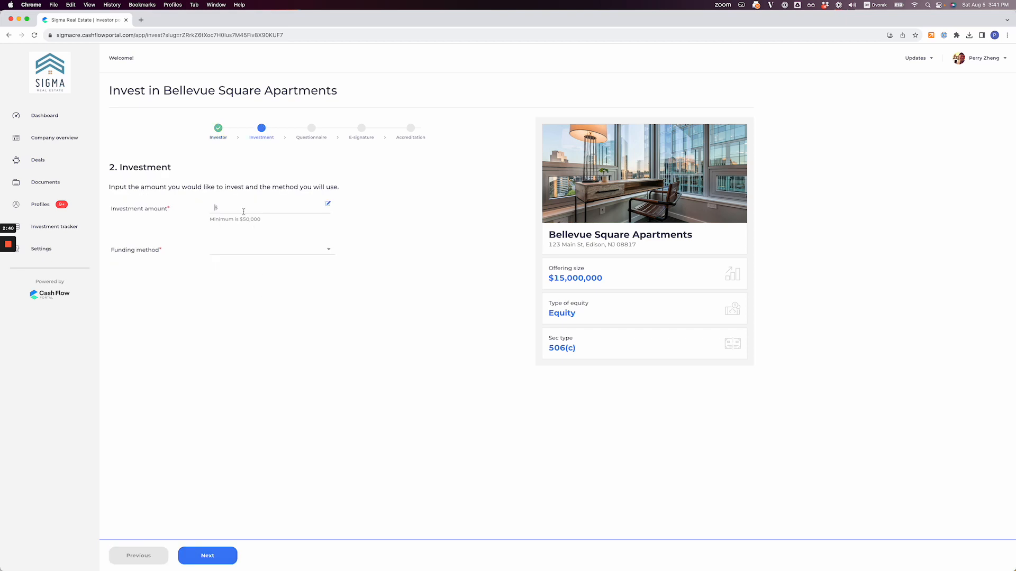
Step: Set the investment amount to $100,000 with Wire transfer as the funding method, and proceed to the Questionnaire stage
text(100,000)
click(256, 251)
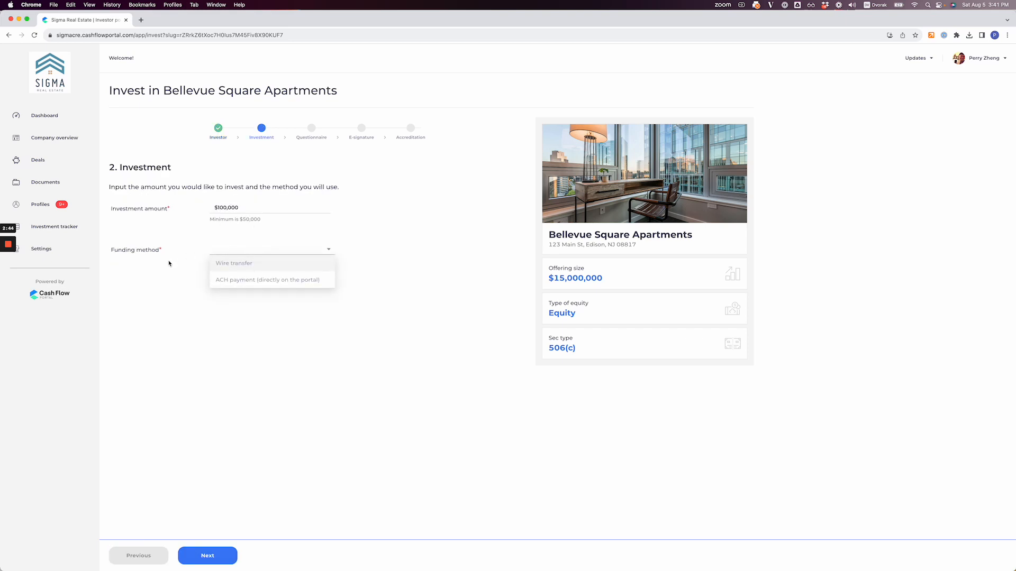
scroll(170, 263, up, 5)
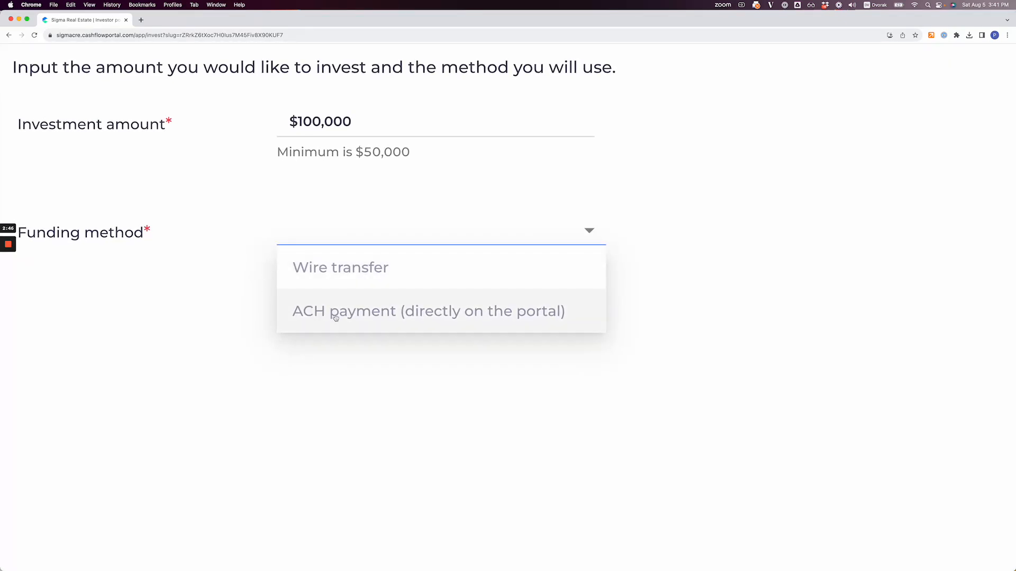
click(334, 268)
scroll(311, 297, down, 5)
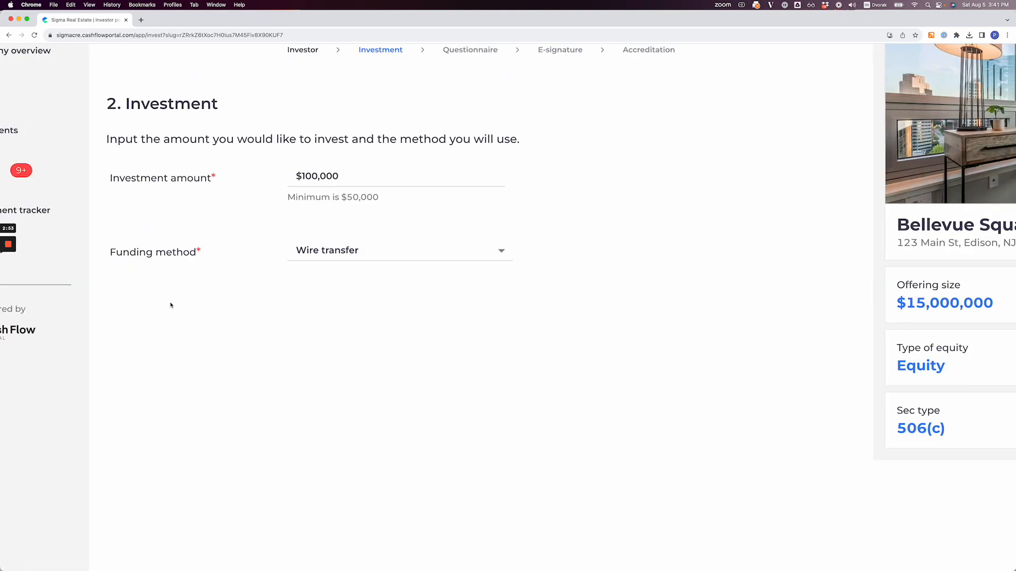
scroll(170, 305, down, 5)
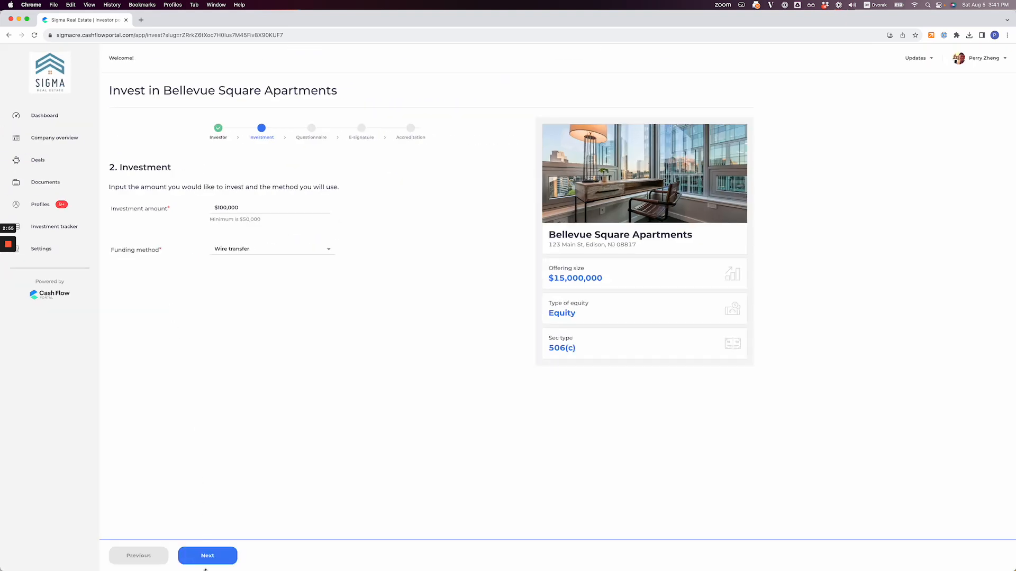
click(204, 562)
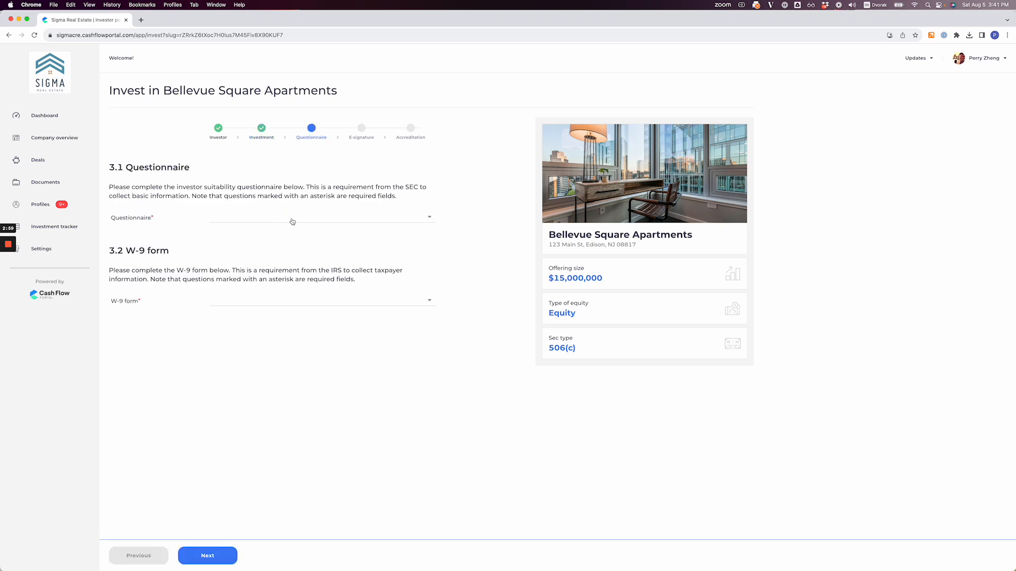
Step: Copy the questionnaire from Bellevue Square Apartments - Aug 5, 2023 and accept its prefilled Personal and Entity pages
click(292, 221)
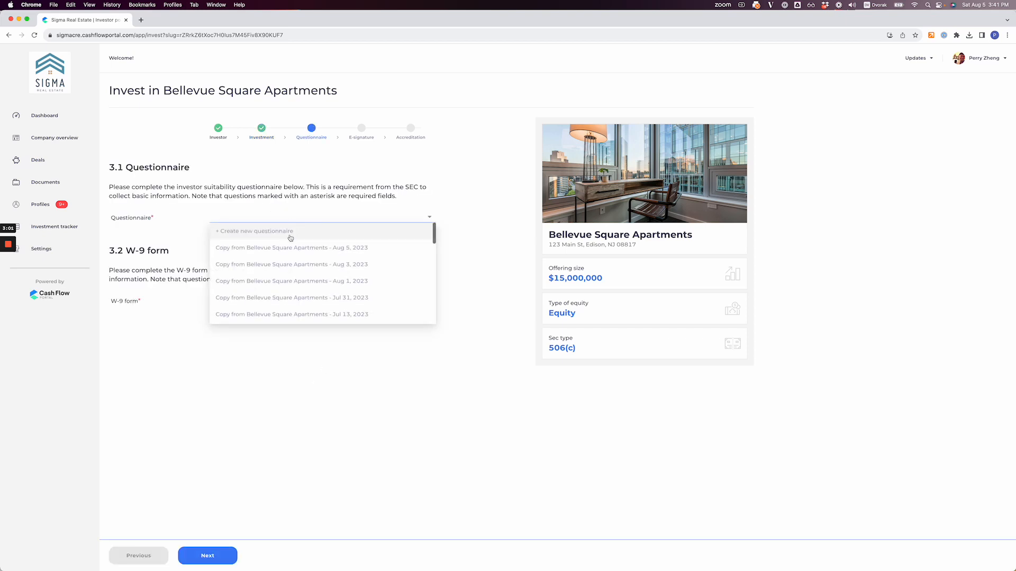
click(291, 247)
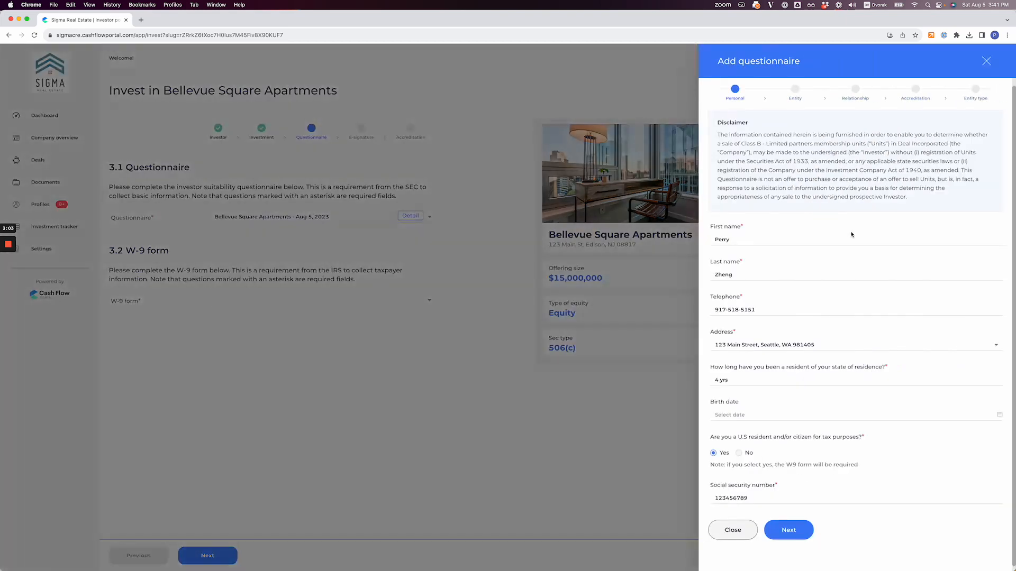
scroll(820, 412, down, 1)
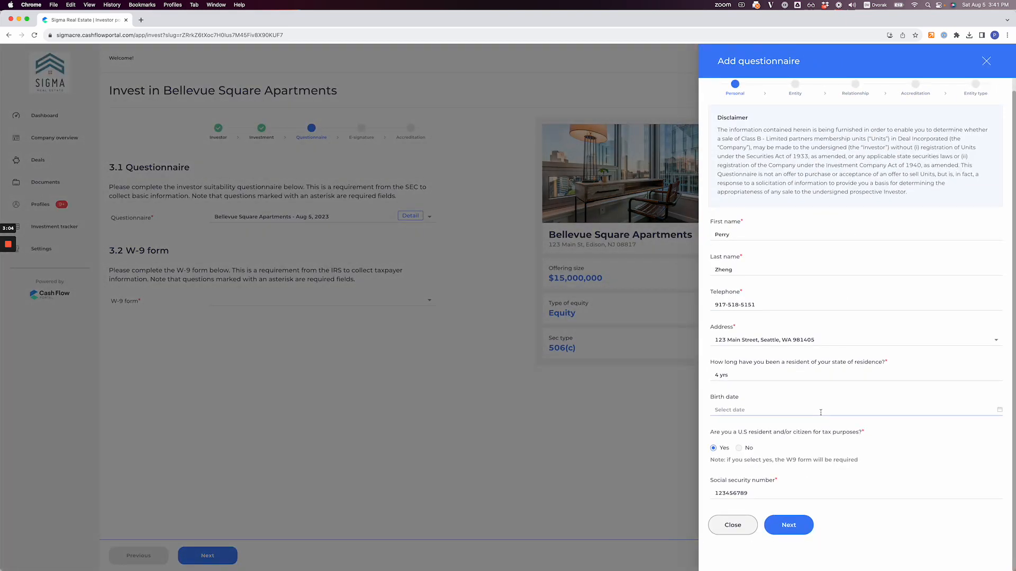
click(794, 521)
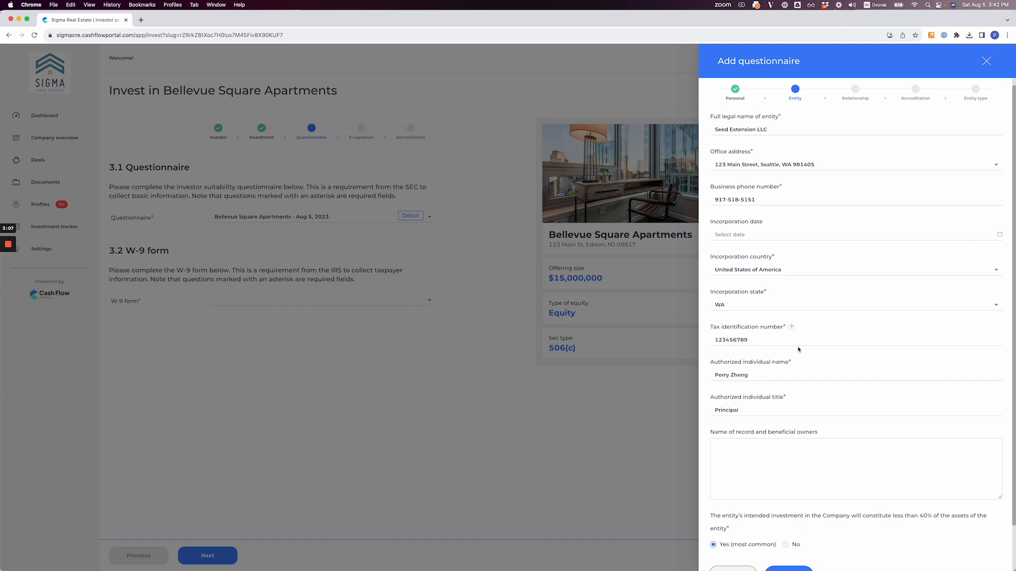
scroll(798, 422, down, 2)
click(794, 520)
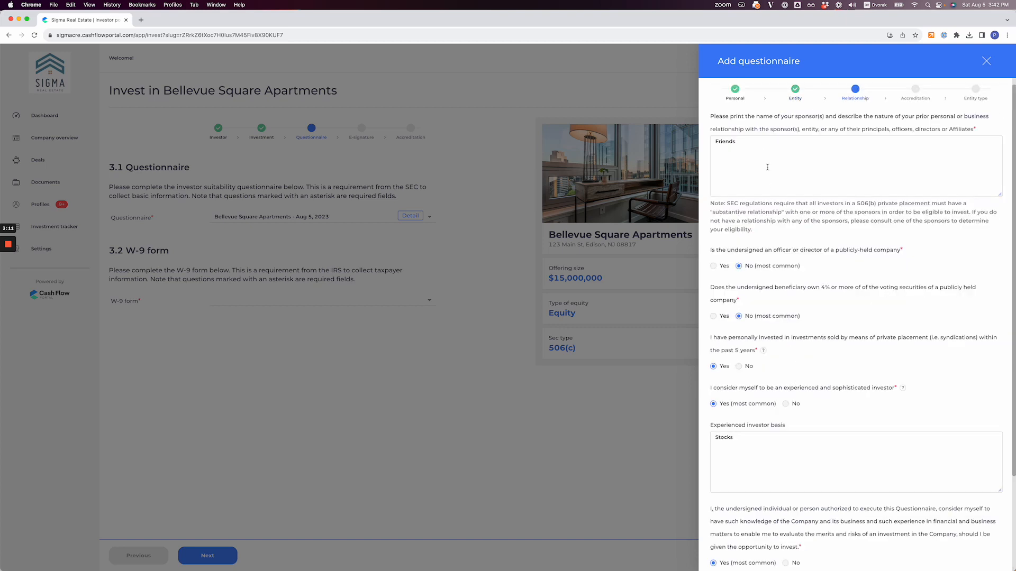
Step: Review the prefilled Relationship and Accreditation answers and complete the remaining part of the questionnaire
scroll(778, 238, down, 3)
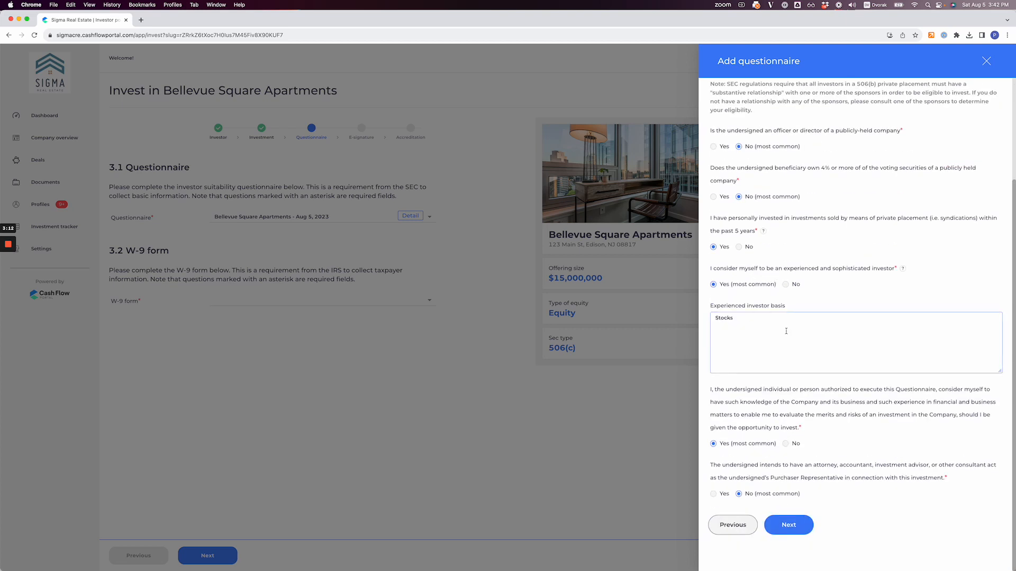
scroll(791, 226, up, 3)
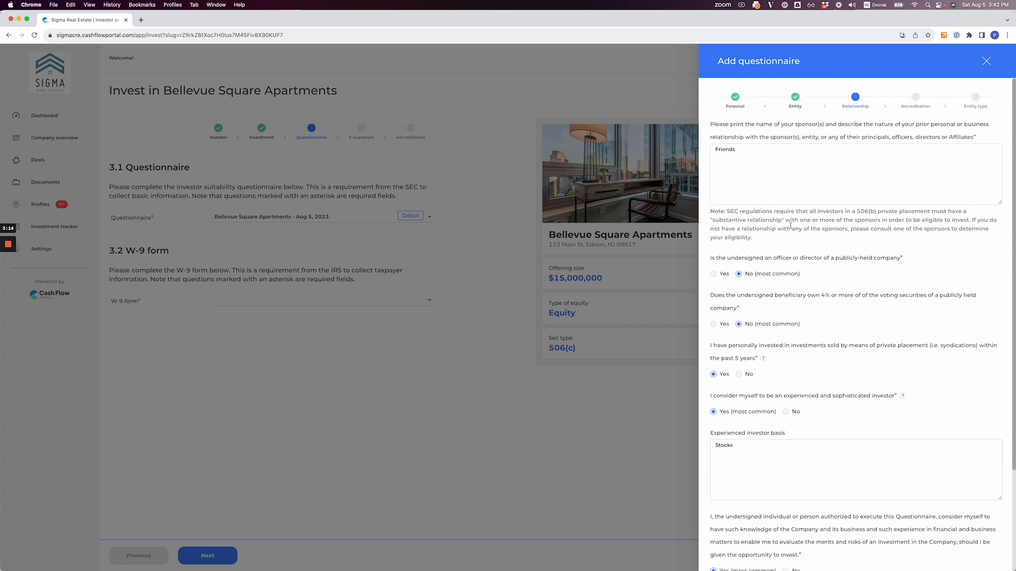
scroll(783, 435, down, 5)
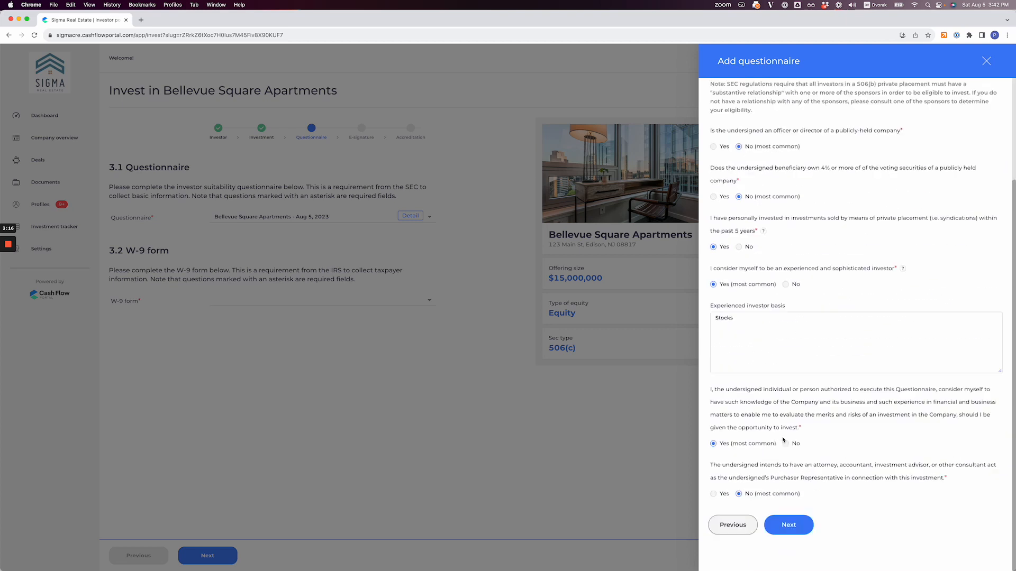
click(795, 519)
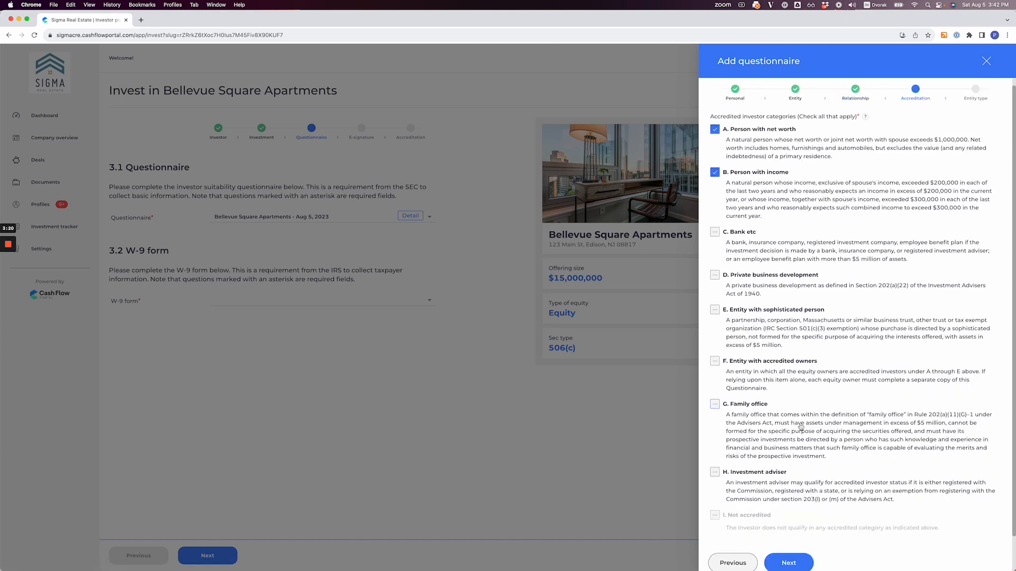
scroll(804, 445, down, 2)
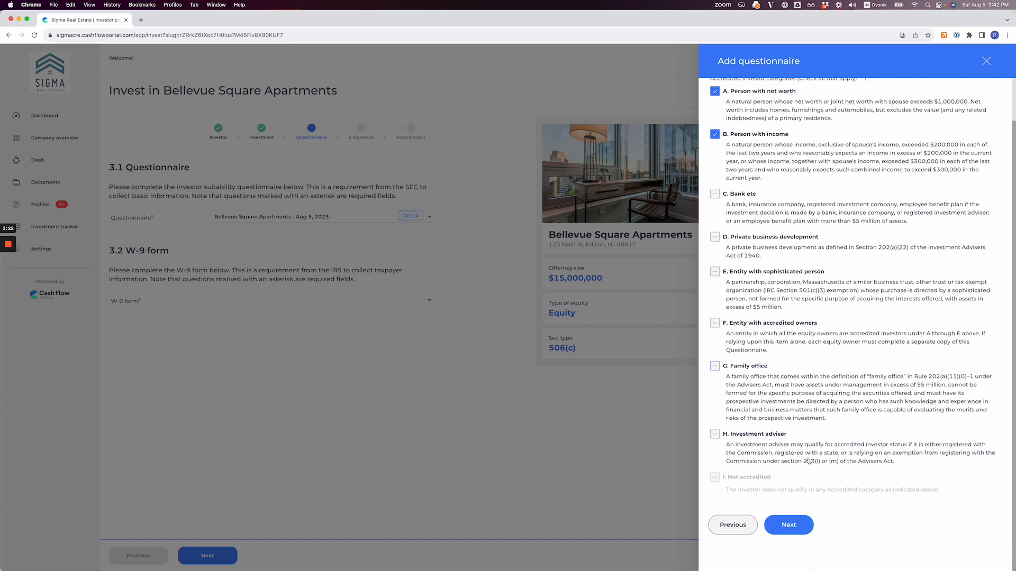
click(790, 525)
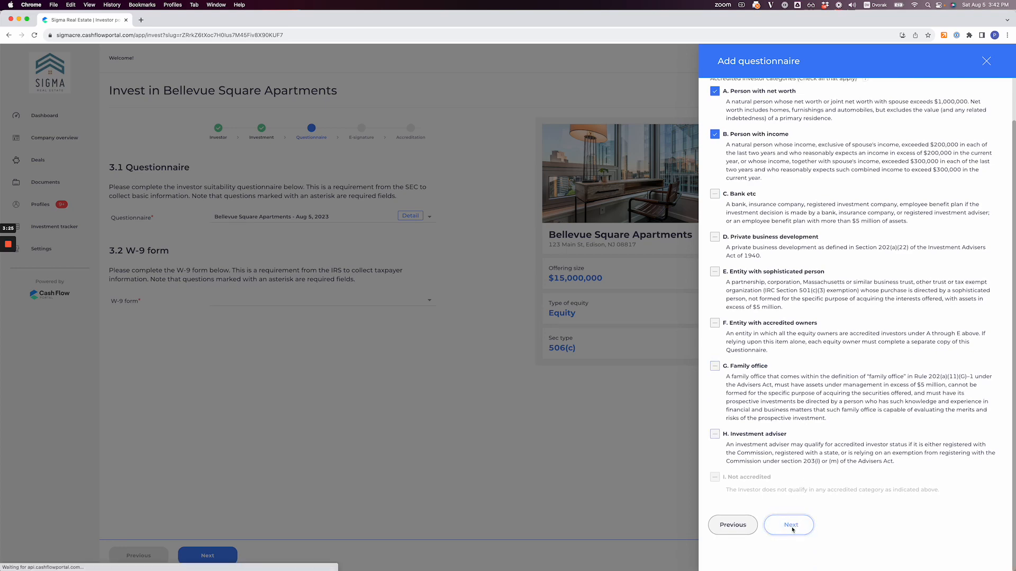
click(795, 274)
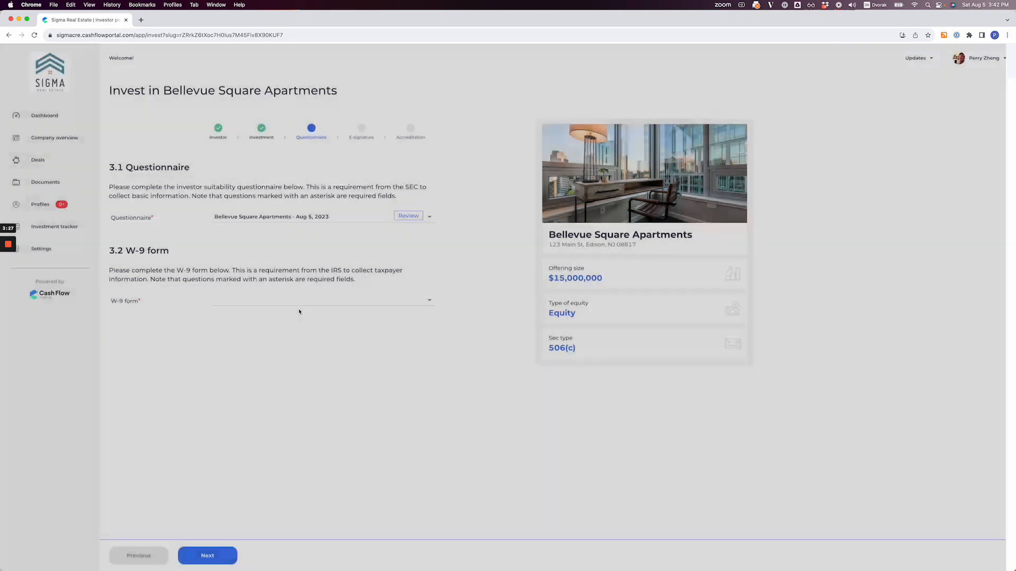
Step: Add a new W-9 form for Seed Extension LLC, classified as LLC (excluding single-member LLC) and taxed as a Partnership
click(286, 301)
click(281, 315)
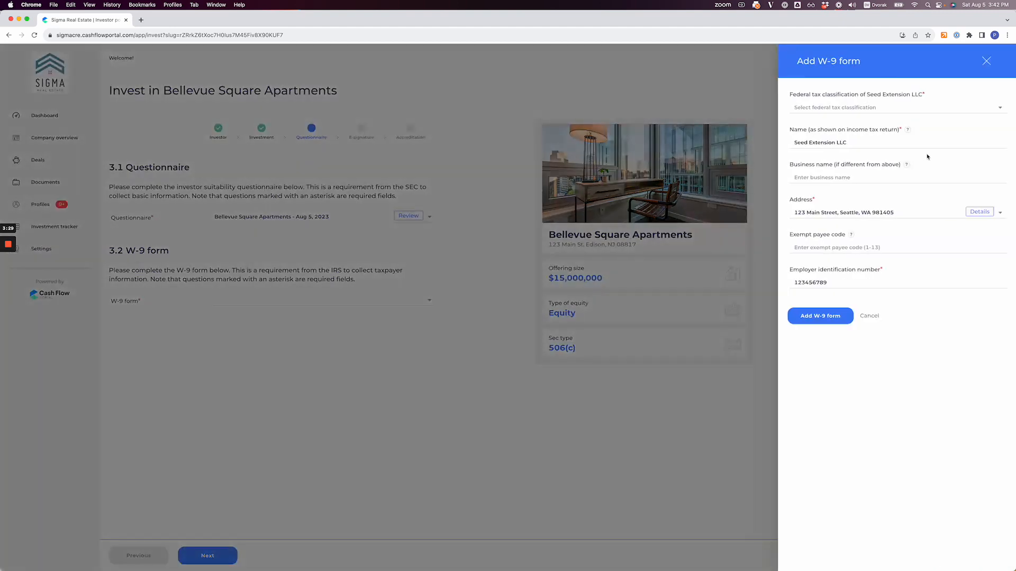
click(839, 110)
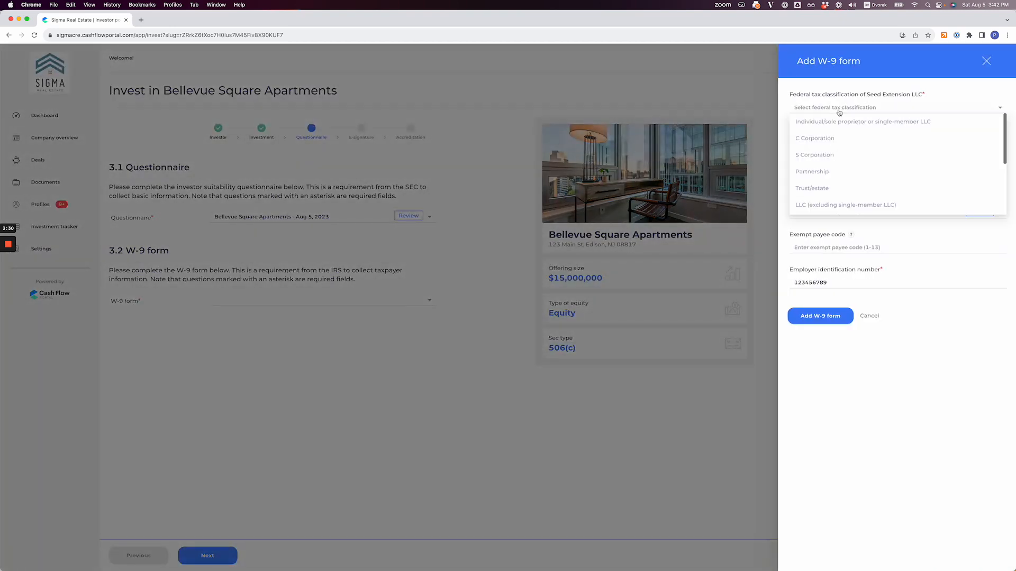
click(824, 189)
click(826, 148)
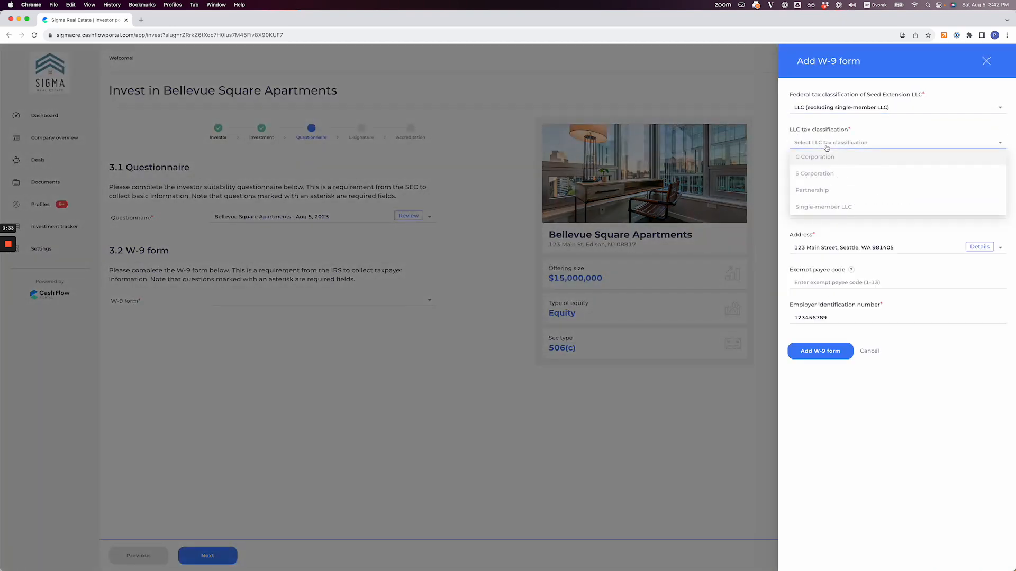
click(816, 193)
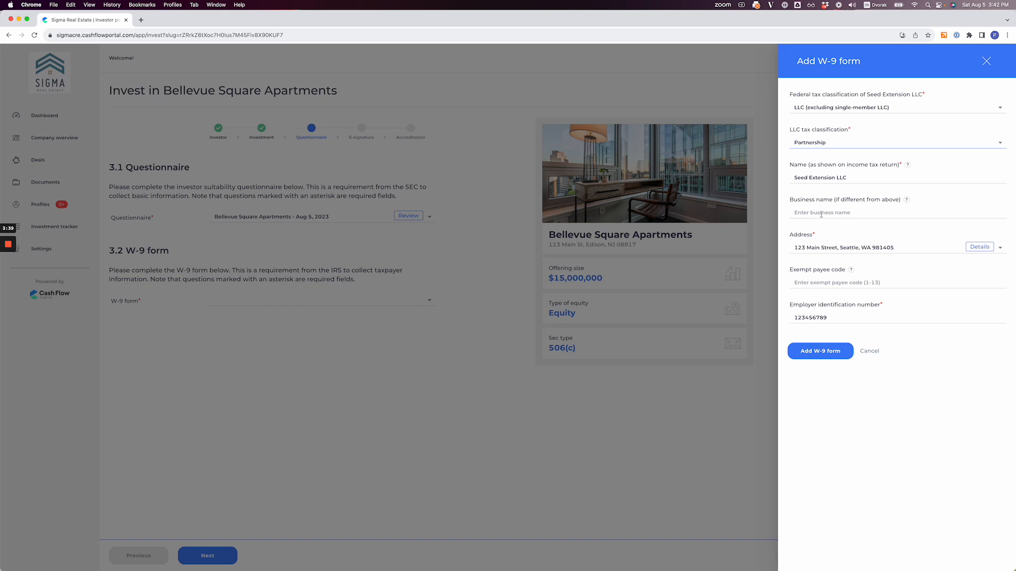
click(822, 357)
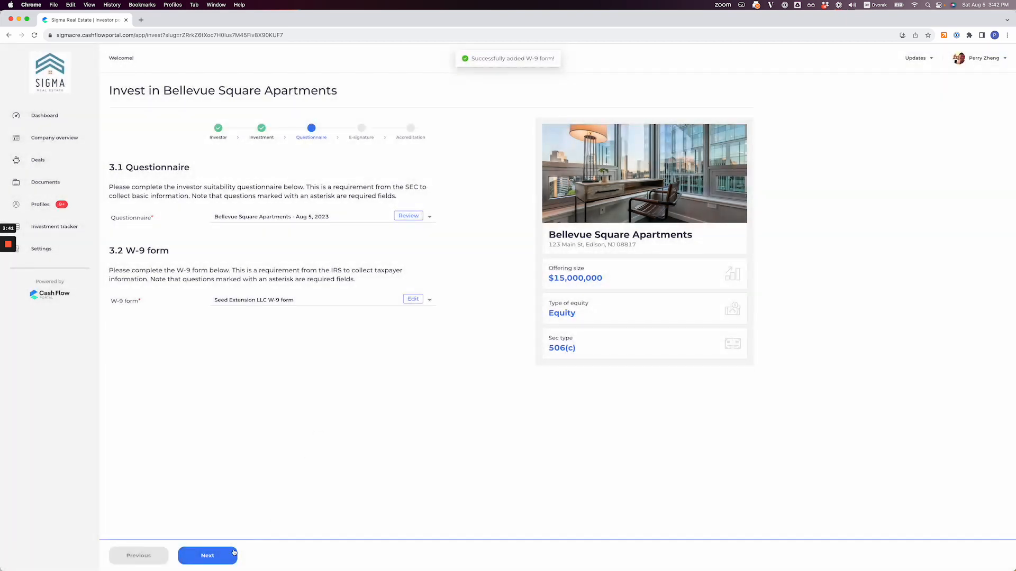
Step: Proceed to the E-signature stage and sign test.pdf with "a" as the print name and a typed signature inserted everywhere
click(234, 553)
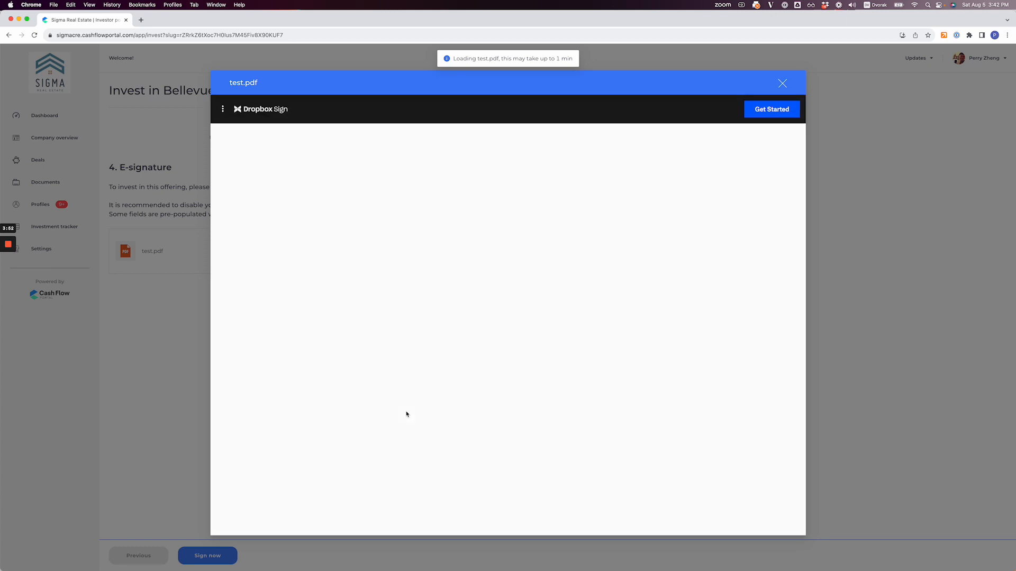
scroll(443, 393, down, 2)
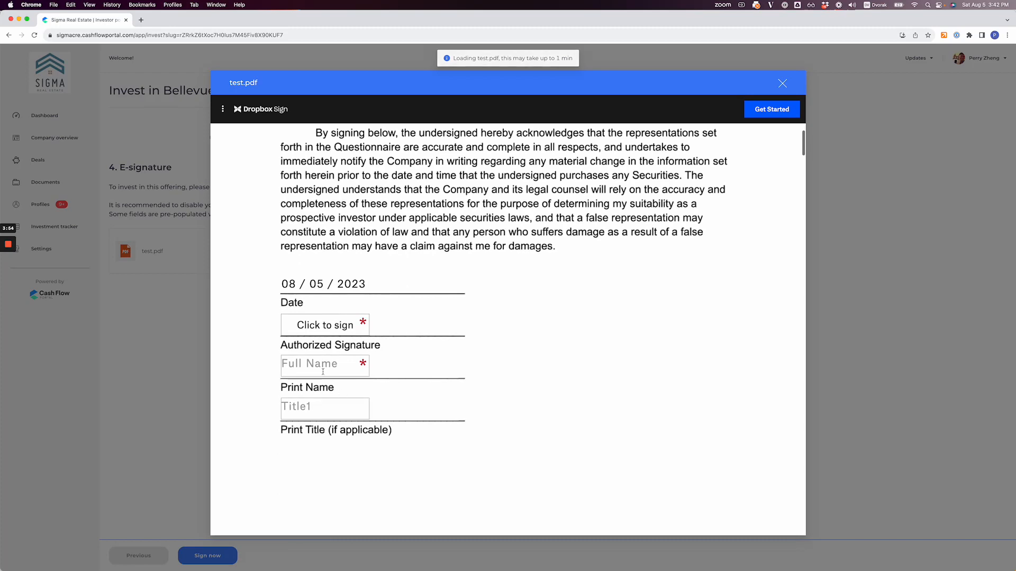
click(322, 369)
text(a)
click(331, 409)
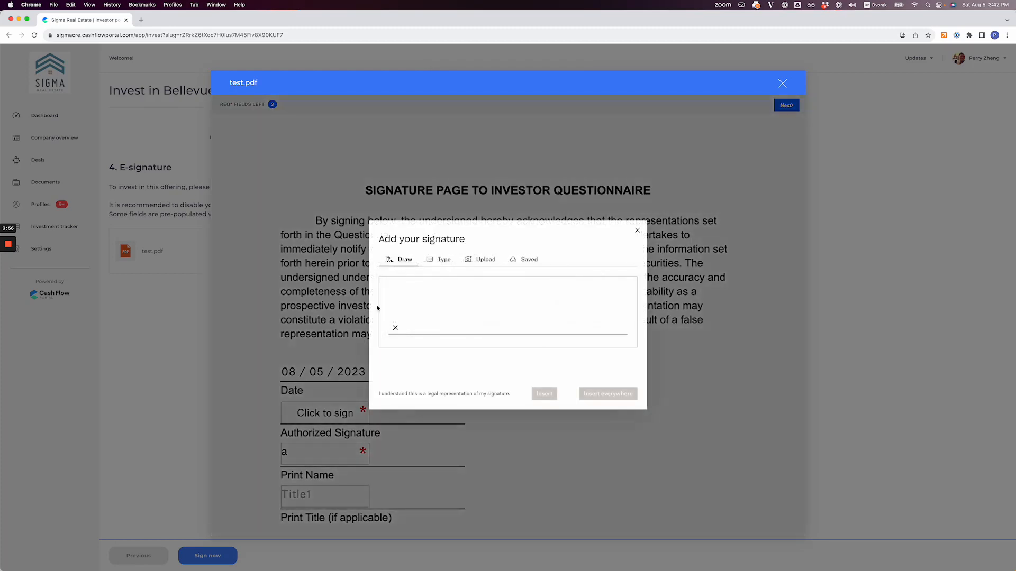
click(439, 260)
click(608, 393)
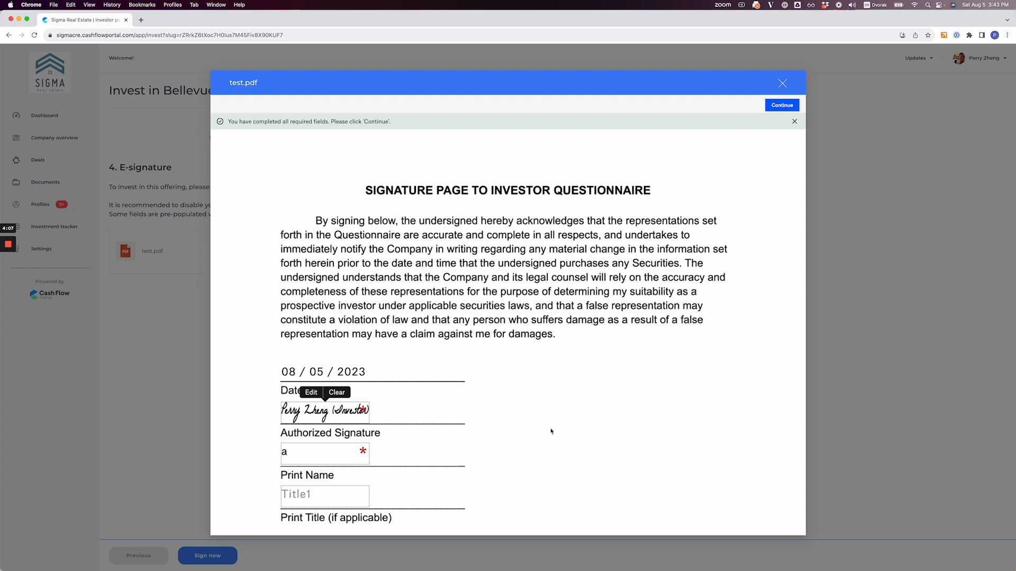
scroll(551, 432, down, 15)
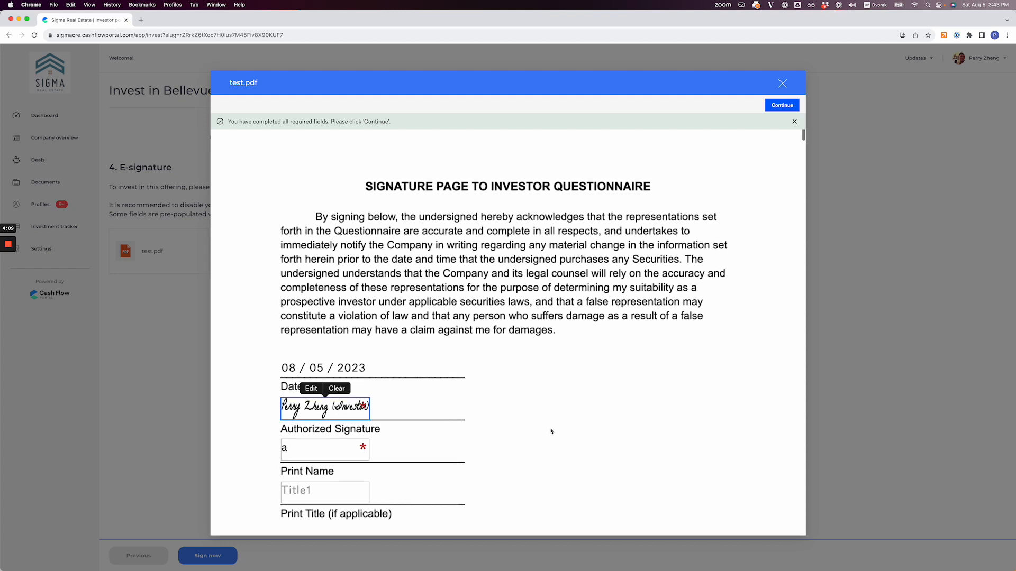
Step: Review the prefilled entity details and W-9 in test.pdf, continue, and agree to sign the document
scroll(551, 432, down, 2)
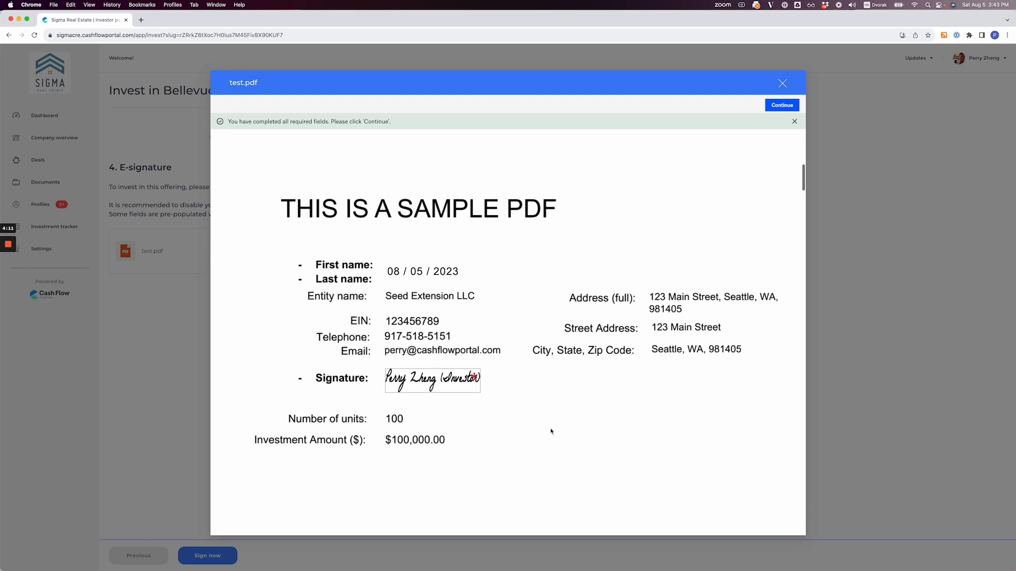
scroll(397, 290, down, 4)
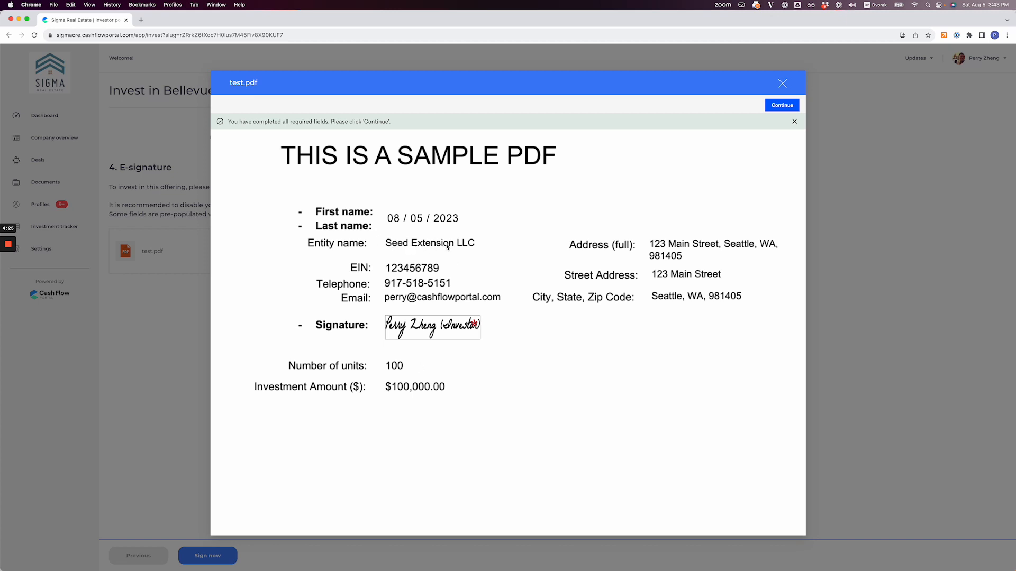
scroll(564, 397, down, 10)
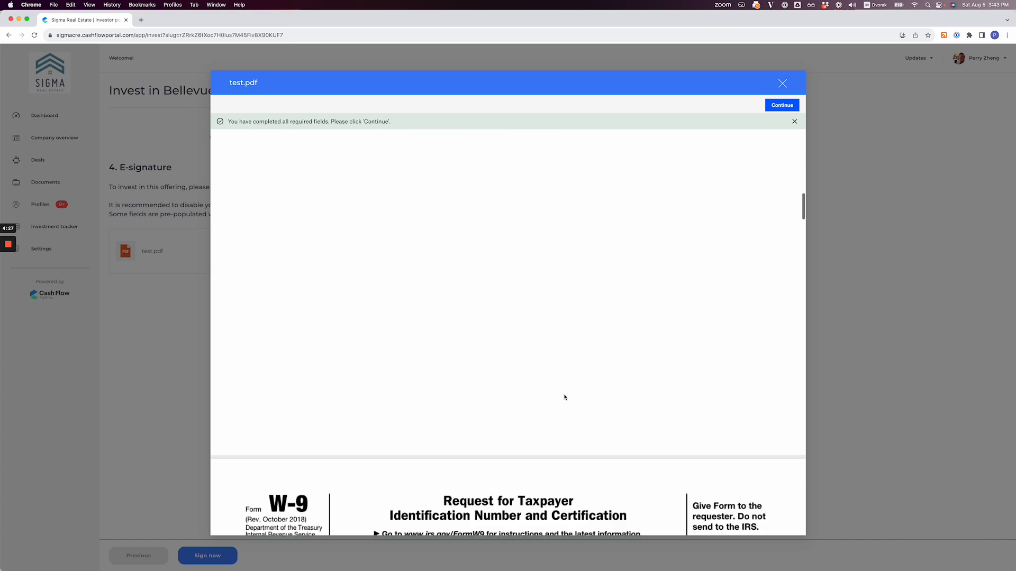
scroll(564, 397, down, 5)
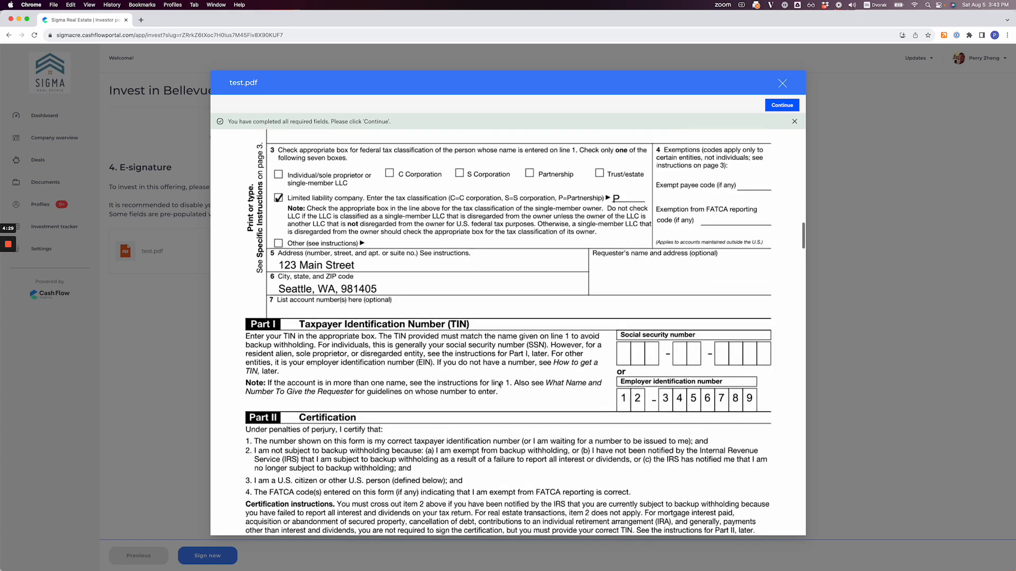
scroll(493, 377, up, 2)
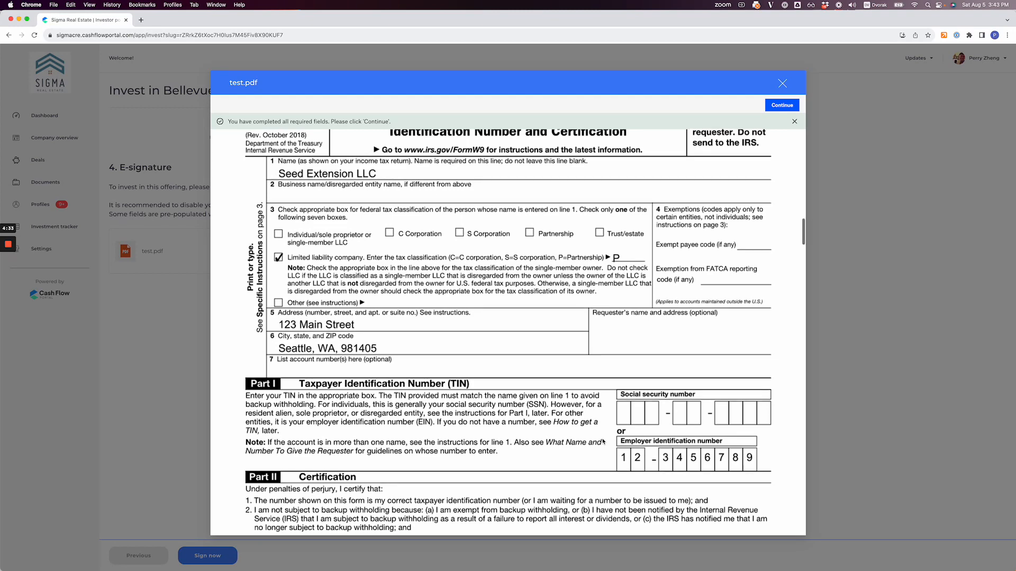
scroll(602, 442, down, 5)
scroll(579, 355, up, 2)
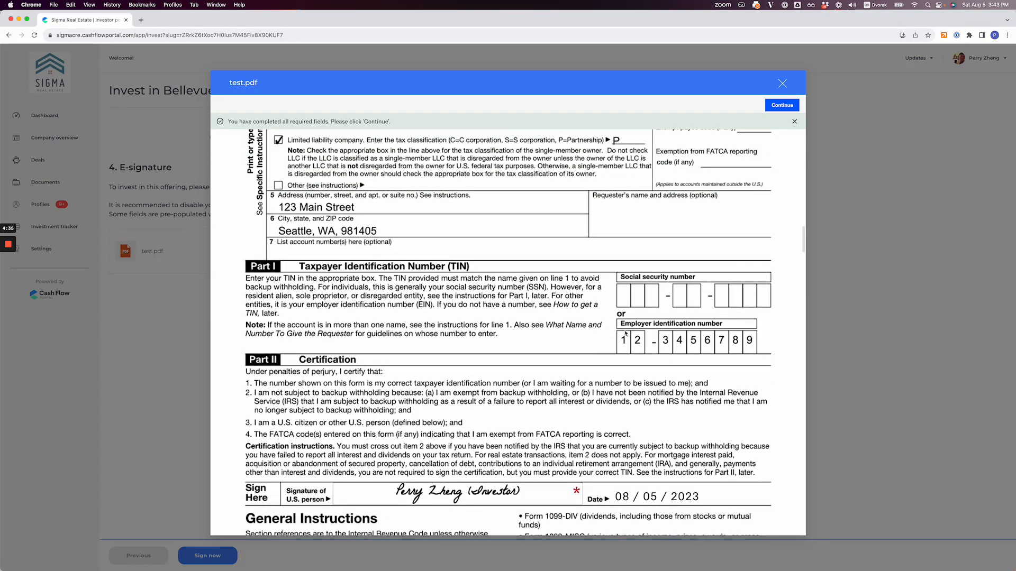
scroll(608, 291, up, 2)
scroll(631, 237, down, 2)
scroll(631, 237, down, 3)
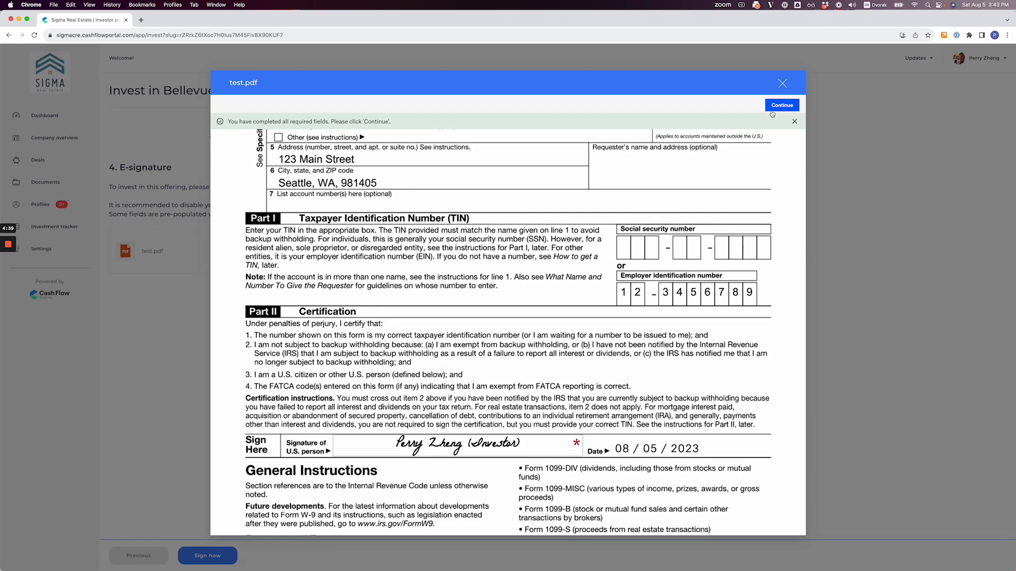
click(791, 107)
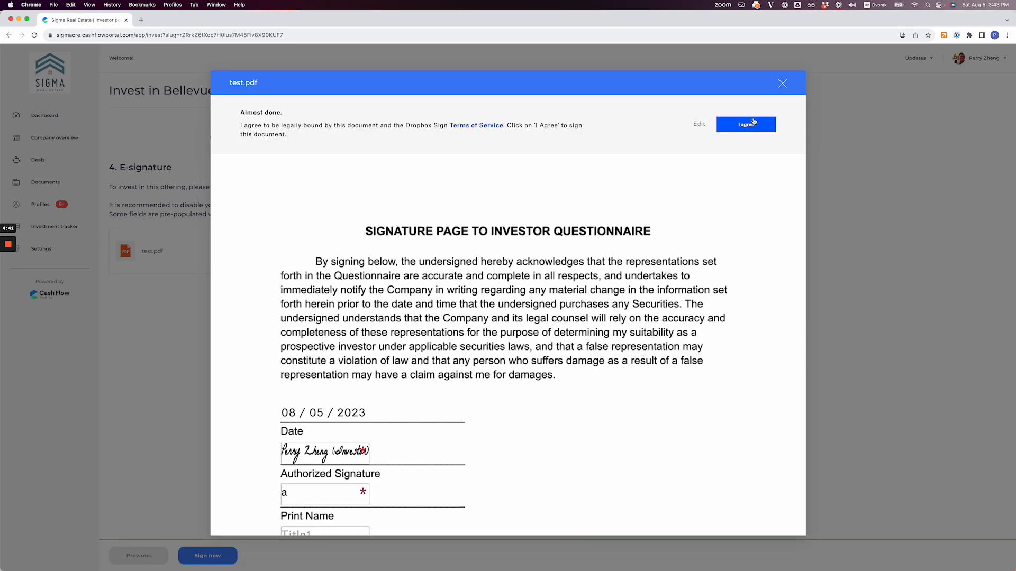
click(740, 126)
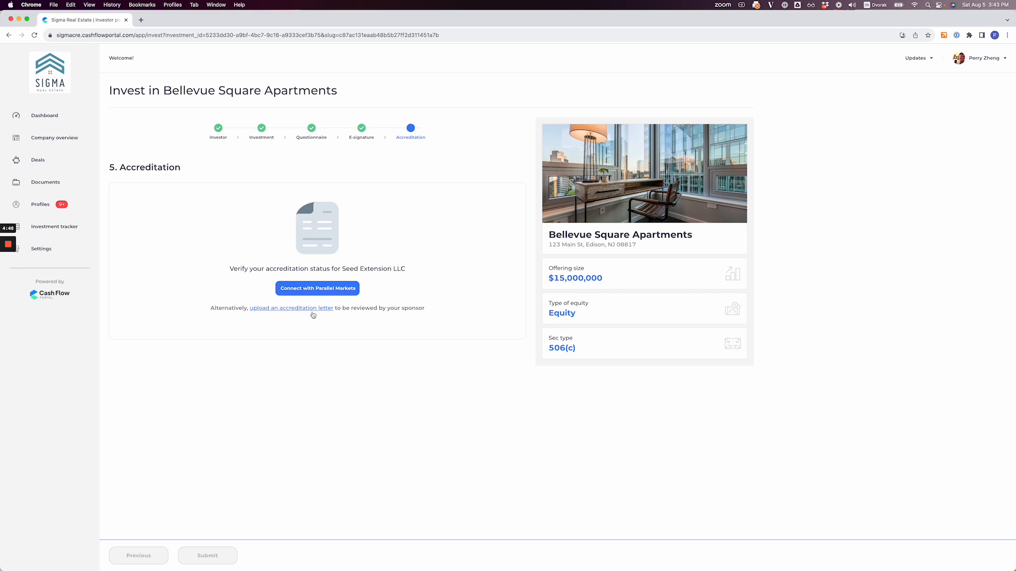
Step: Upload test.pdf as the accreditation letter, set its issue date to 08/05/2023, and submit it
mouse_move(8, 250)
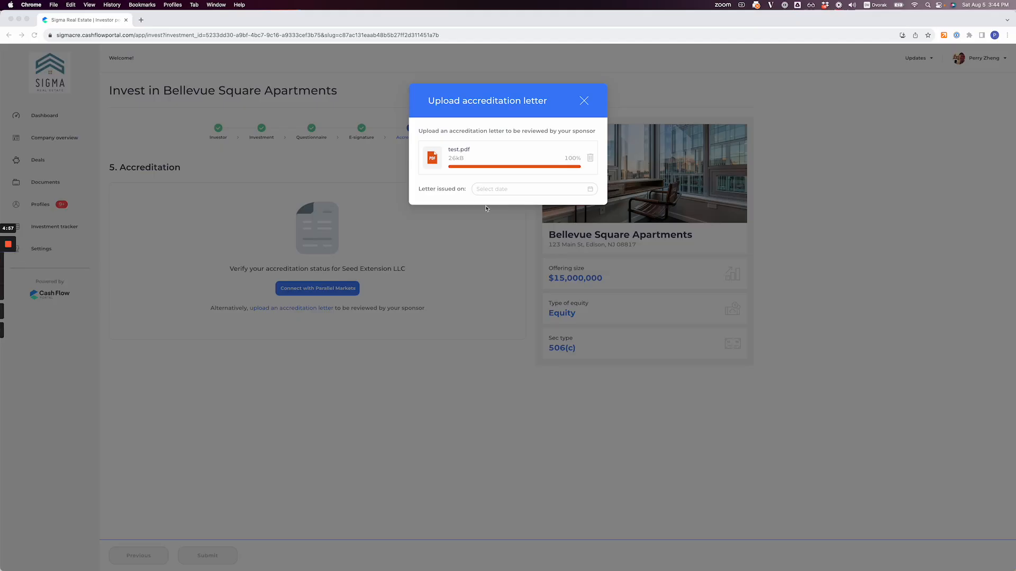
click(545, 189)
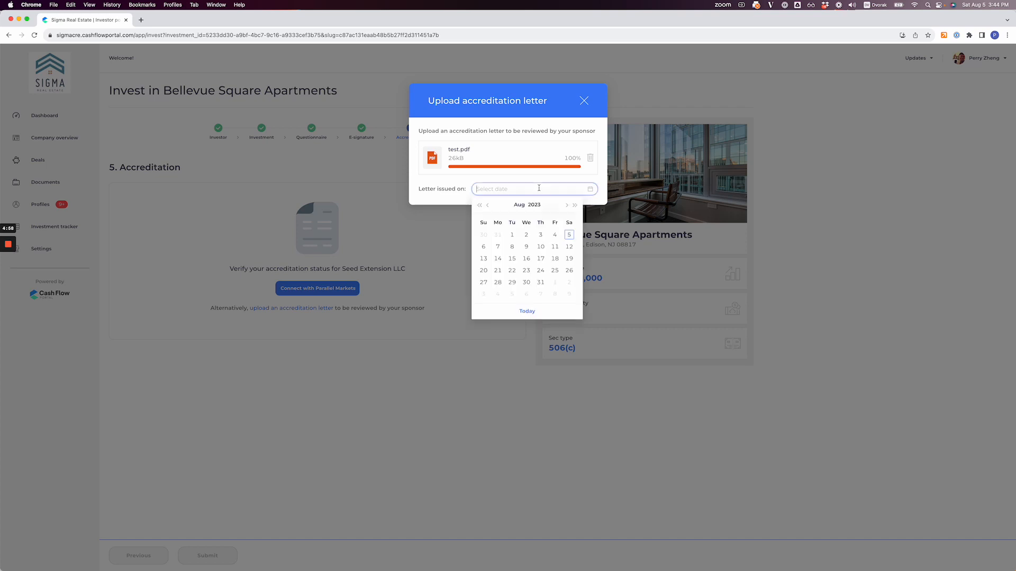
click(568, 235)
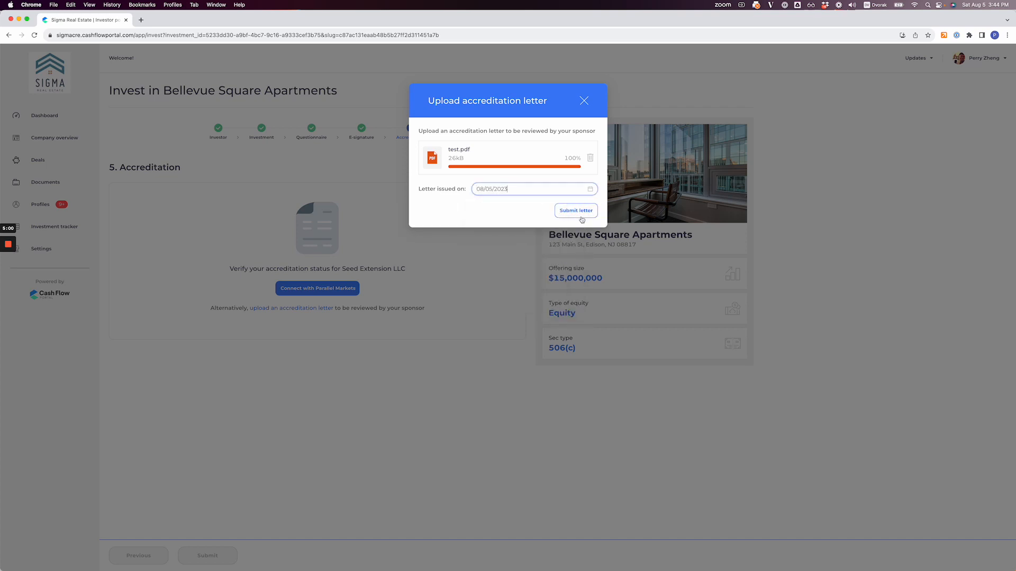
click(578, 211)
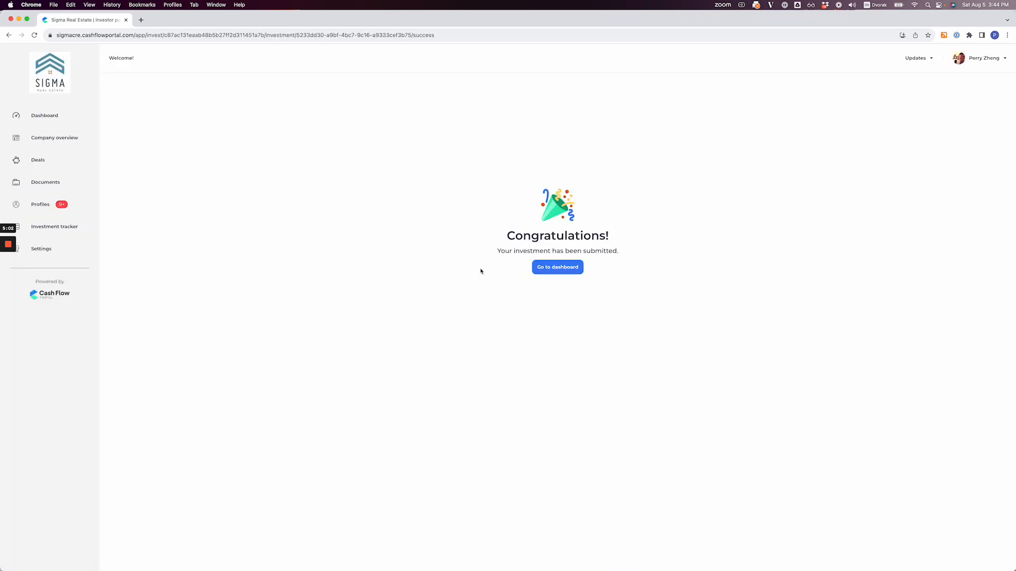
Step: Go to the dashboard, look over the in-progress investments, and open the joined Bellevue Square Apartments deal
click(553, 268)
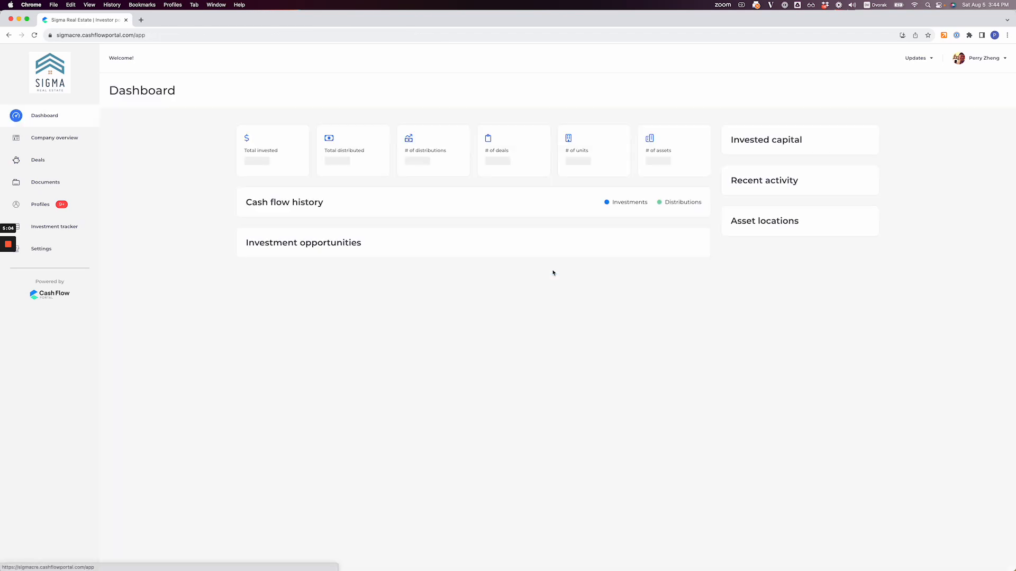
scroll(324, 283, down, 10)
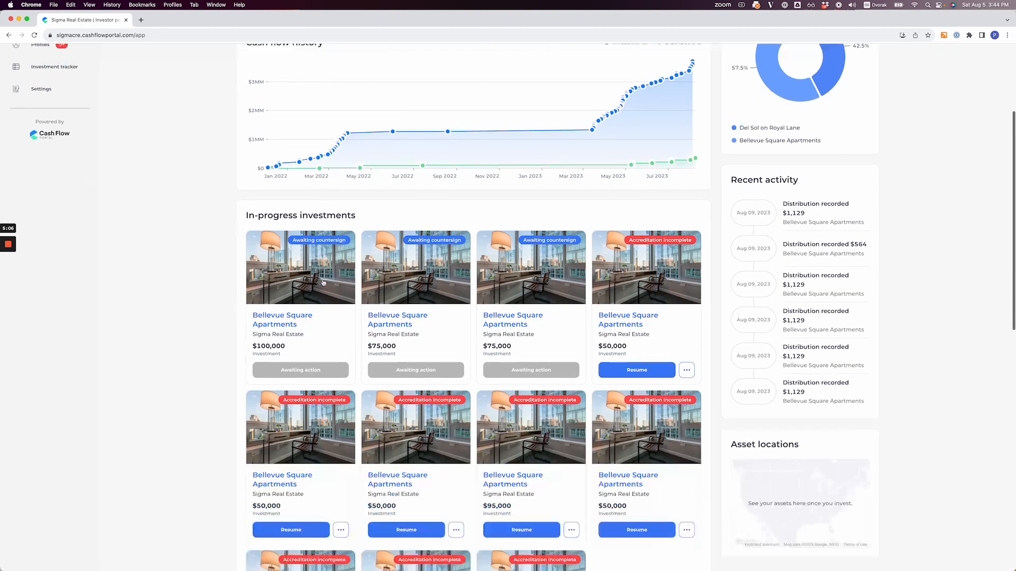
scroll(323, 283, down, 3)
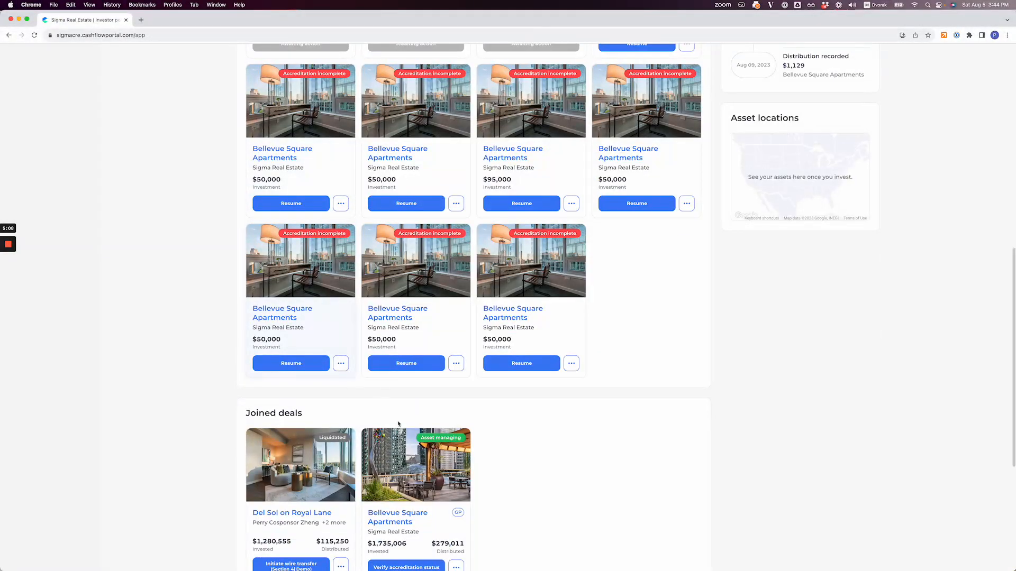
click(393, 469)
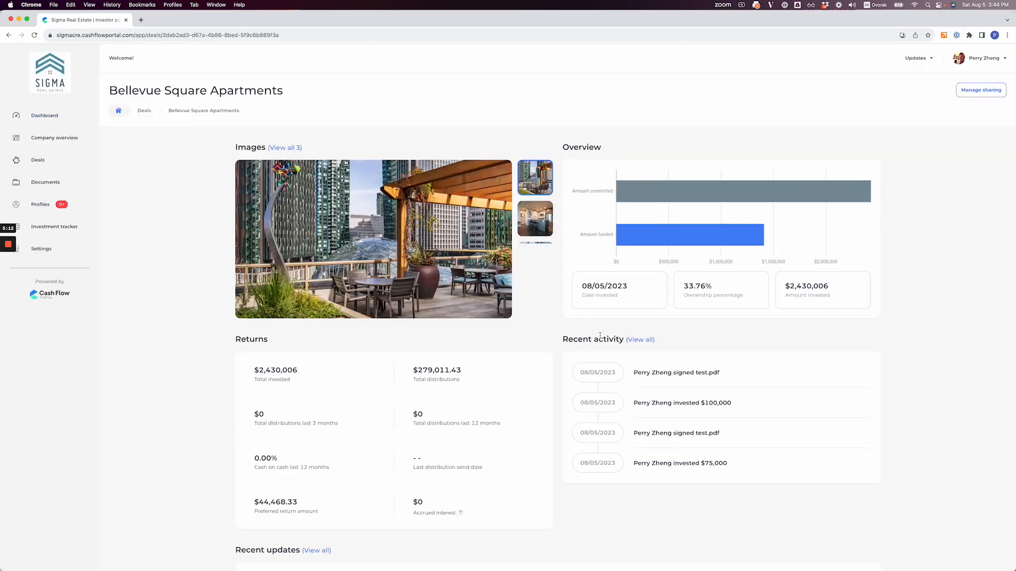
Step: Review the deal's returns, documents and emails, and look through its investment report preview without downloading it
scroll(635, 335, down, 5)
scroll(649, 334, down, 3)
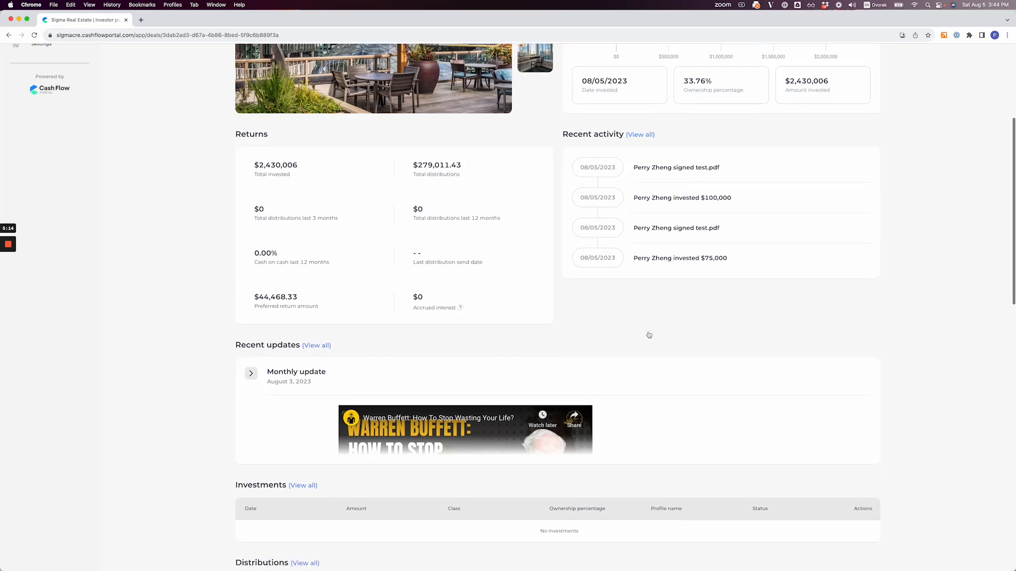
scroll(324, 363, down, 15)
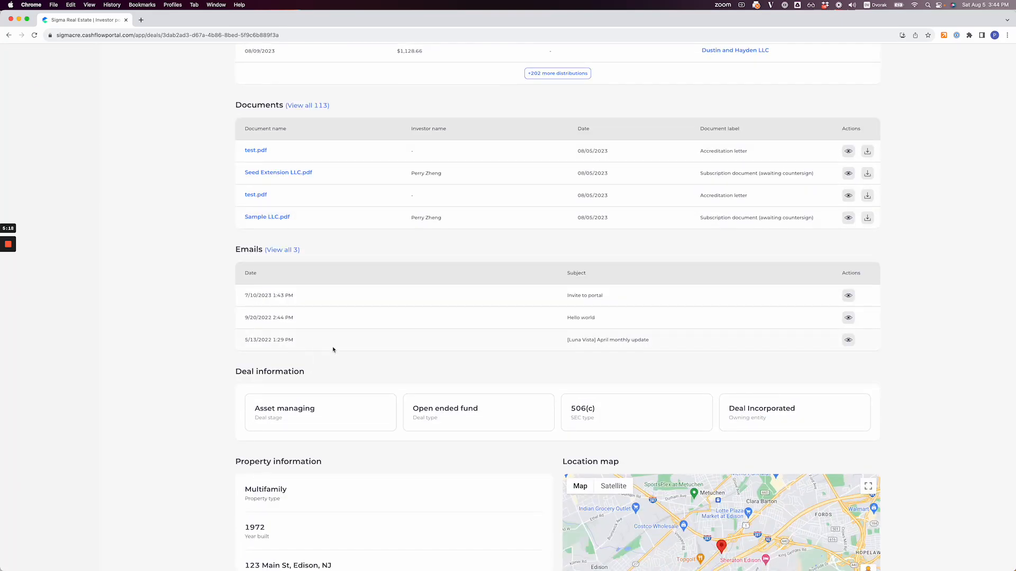
scroll(333, 350, down, 3)
scroll(334, 349, up, 20)
scroll(583, 324, up, 6)
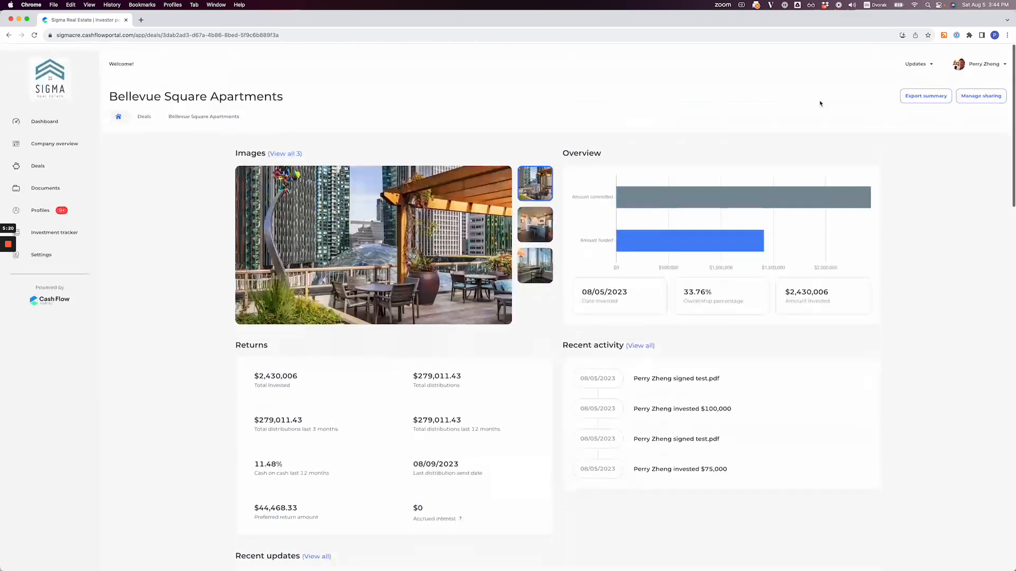
click(908, 95)
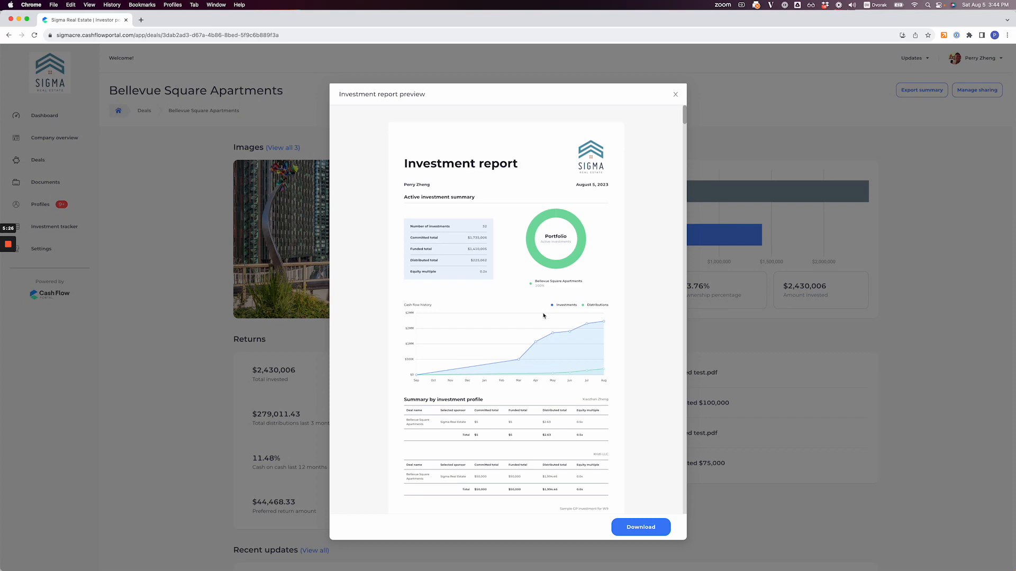
scroll(516, 349, down, 5)
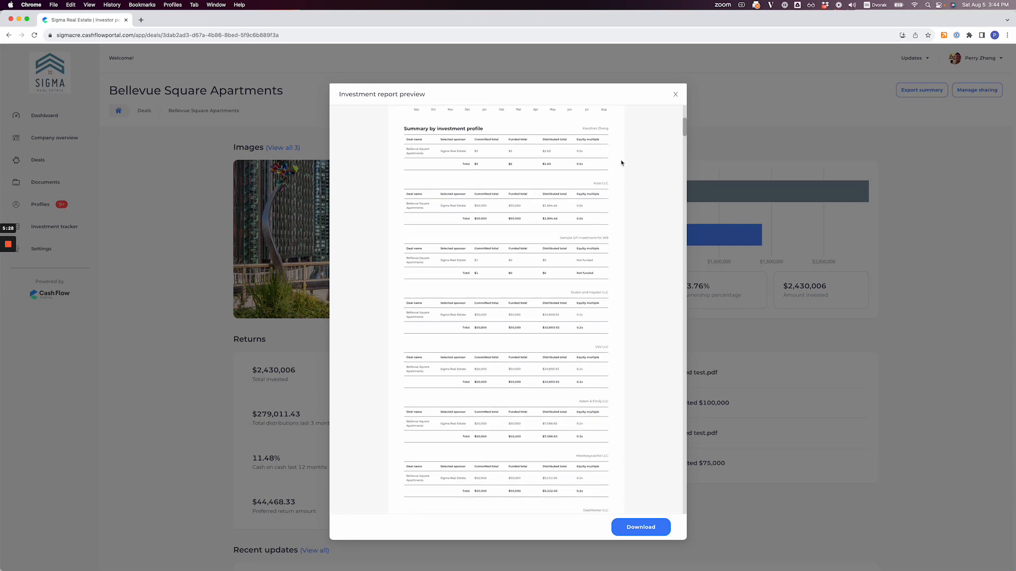
click(675, 94)
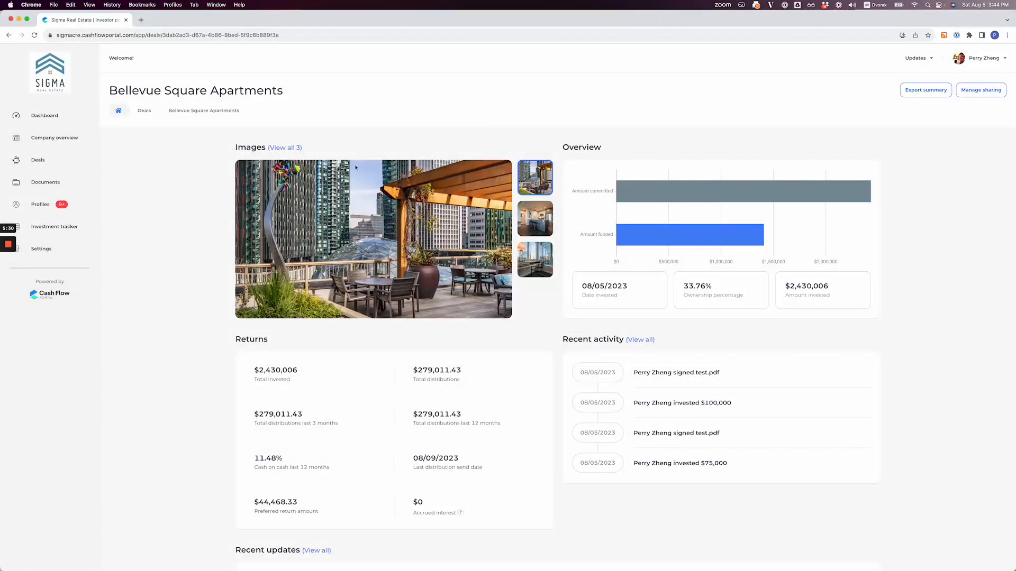
Step: Switch the account to syndicating and open the Bellevue Square Apartments deal
click(977, 63)
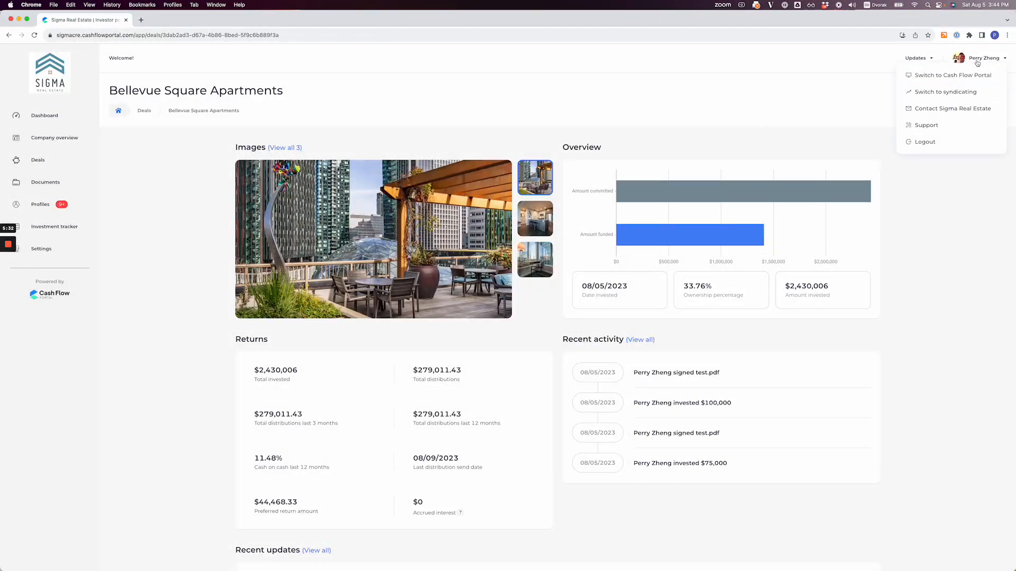
click(951, 92)
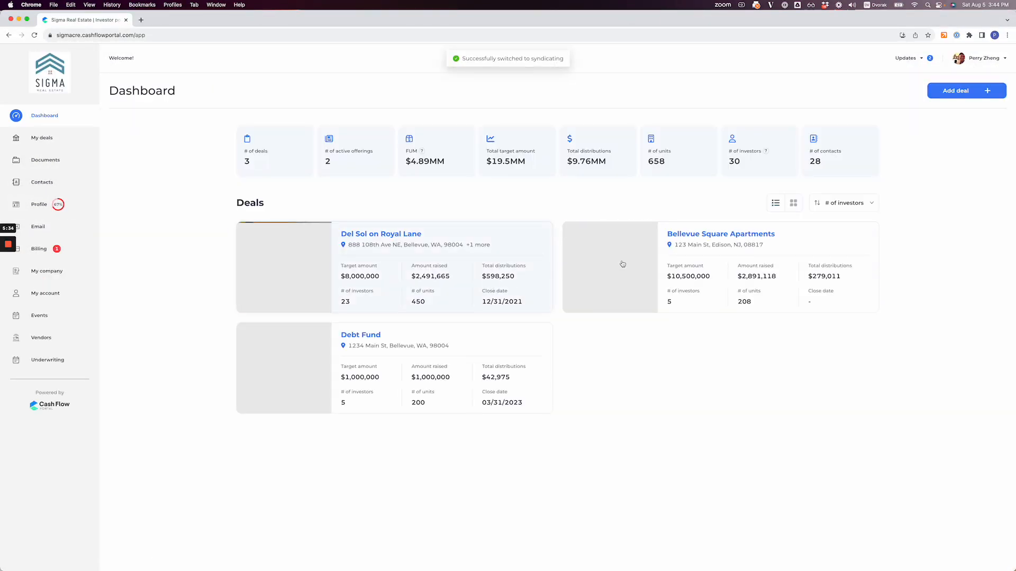
click(711, 238)
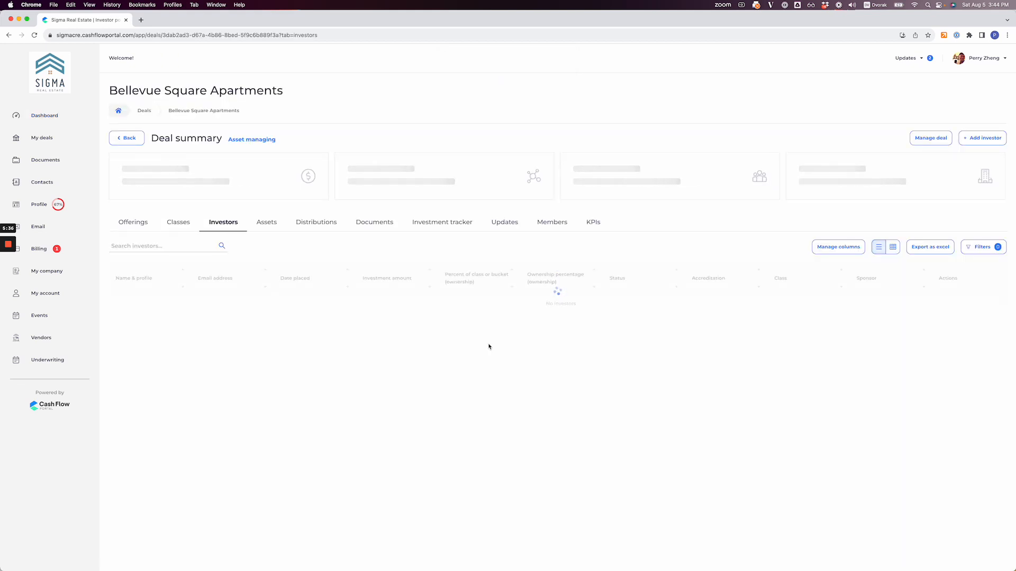
Step: Examine the settings and all expanded hurdles of Class B - Limited partners in the class editor, and return to the deal summary
click(174, 223)
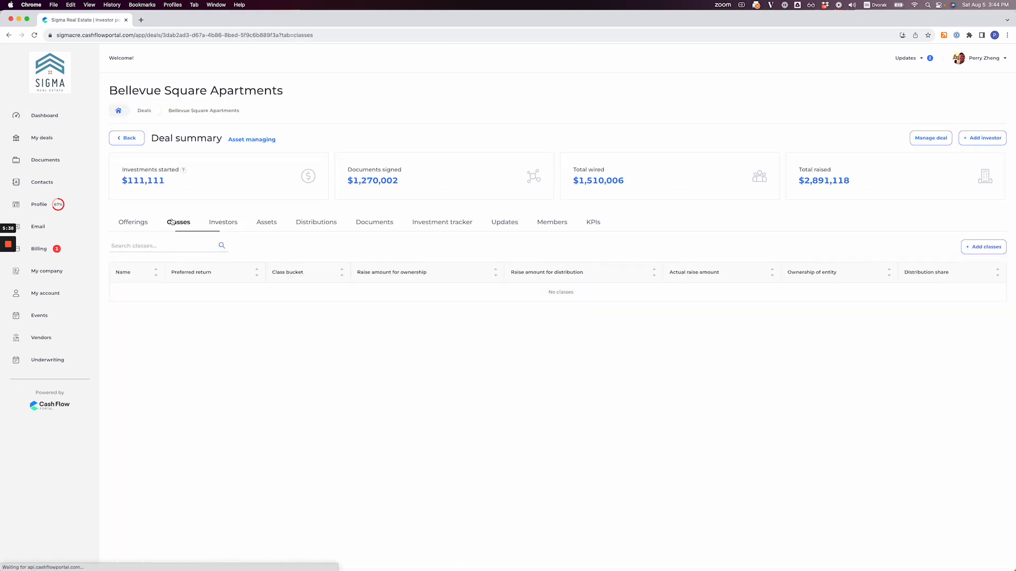
click(983, 245)
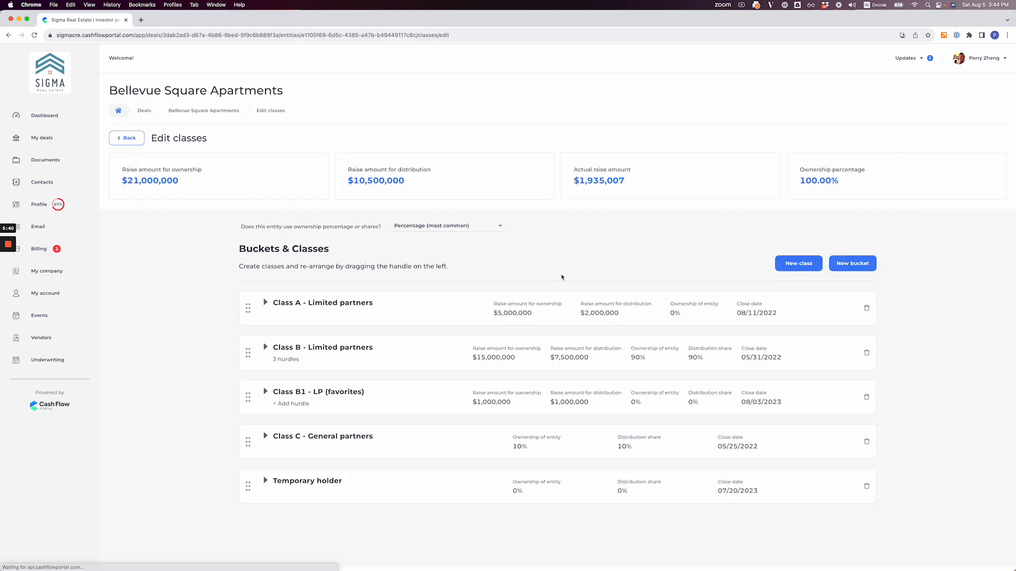
click(435, 367)
scroll(425, 406, down, 5)
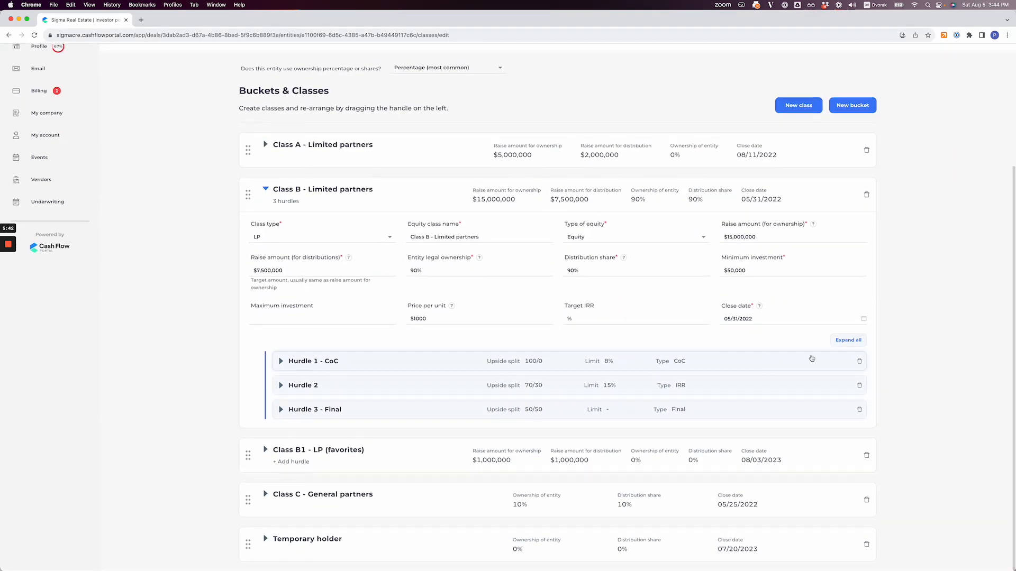
click(847, 340)
scroll(468, 400, down, 5)
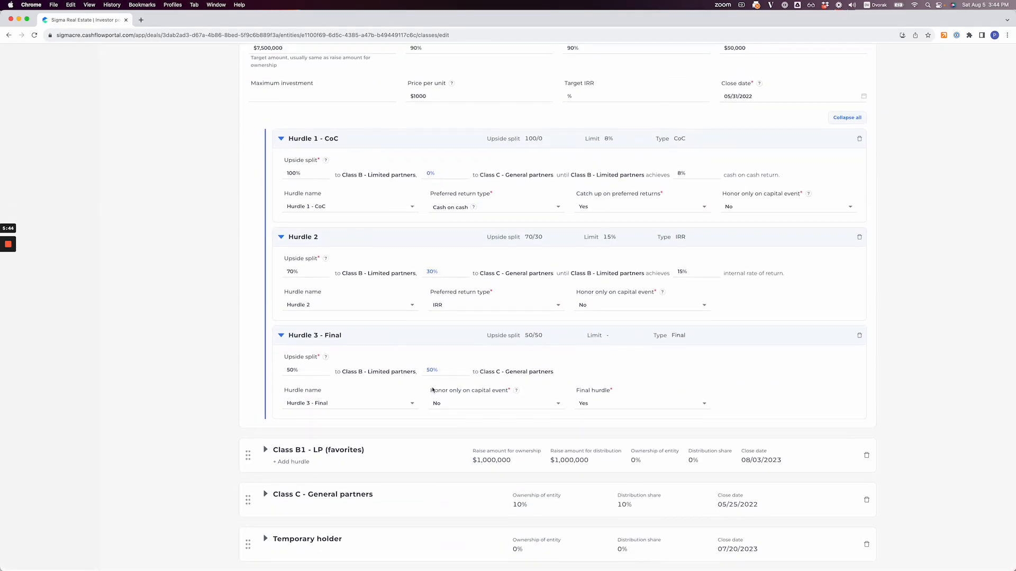
scroll(259, 218, up, 10)
click(136, 141)
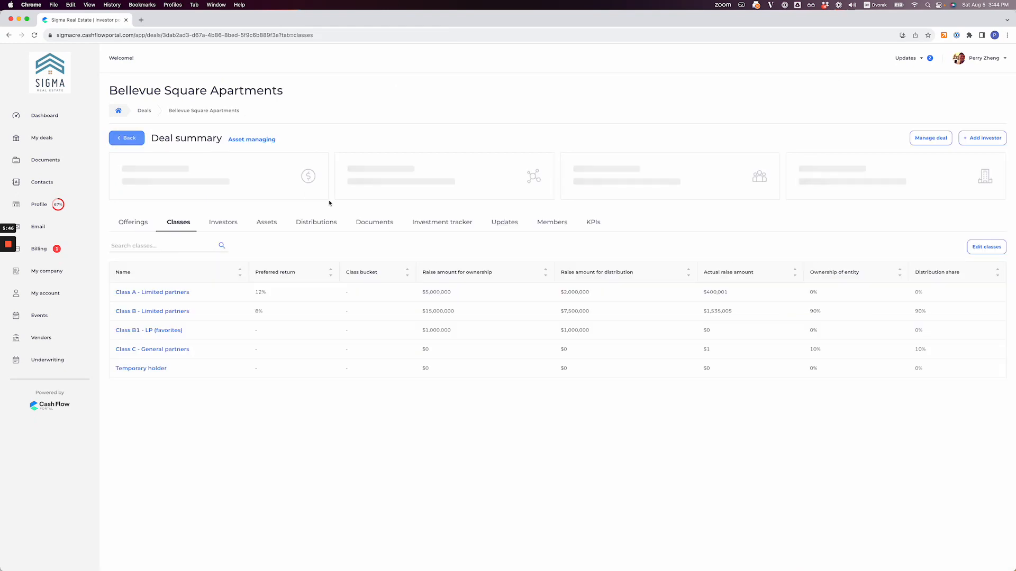
Step: Look through the Bellevue Square Apartments deal's distributions, documents, members and investors
click(316, 222)
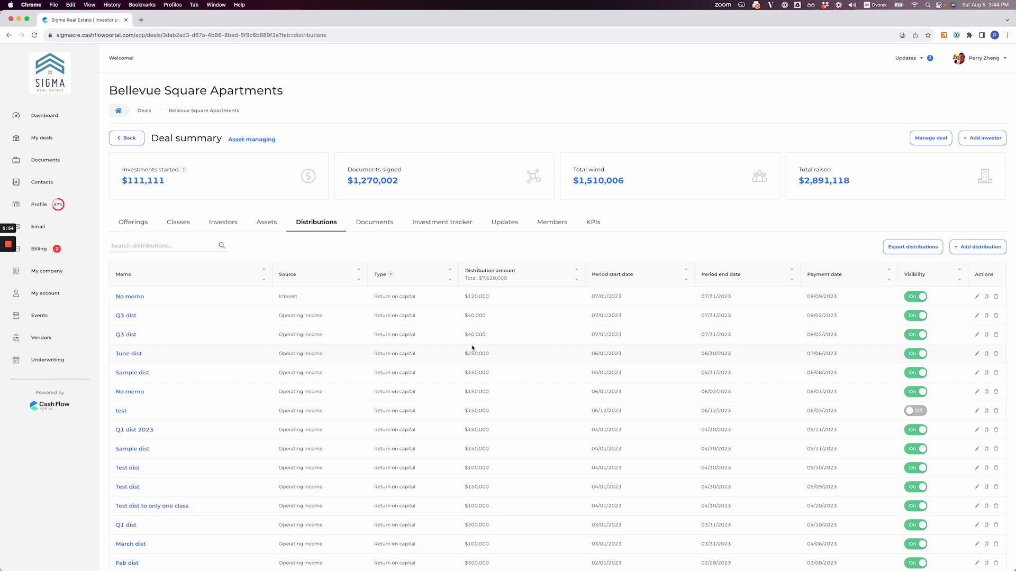
click(377, 224)
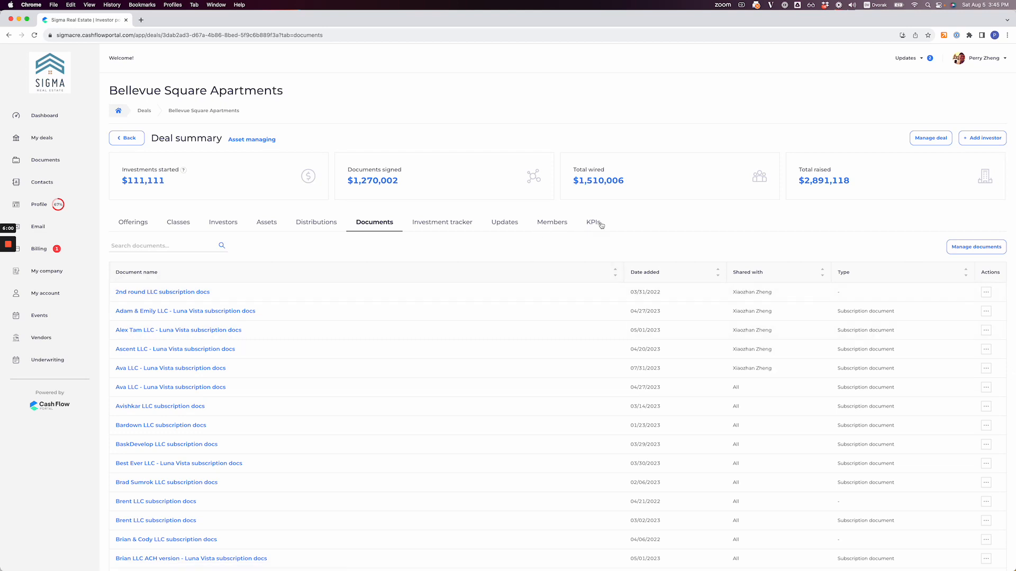
click(545, 222)
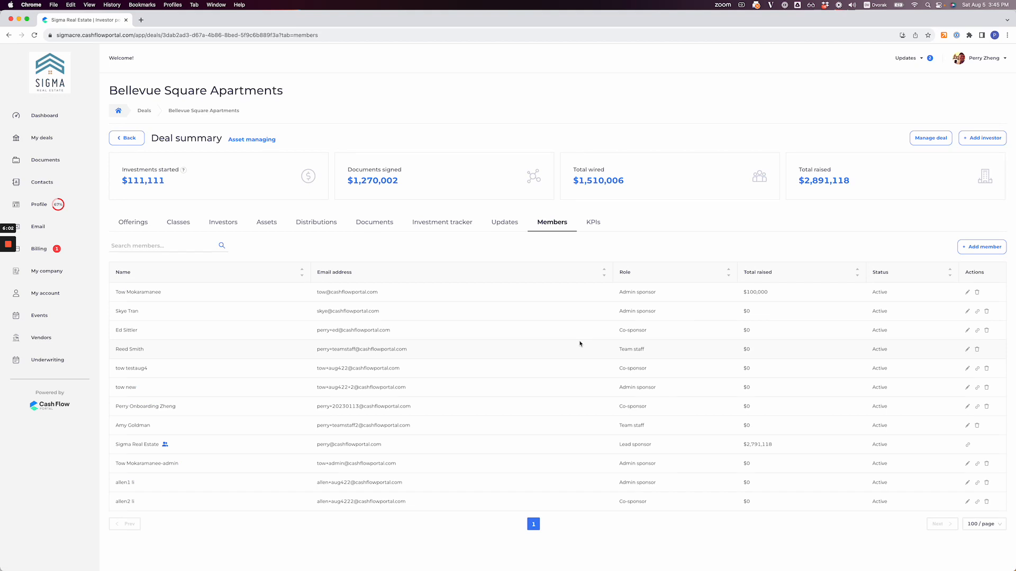
click(226, 222)
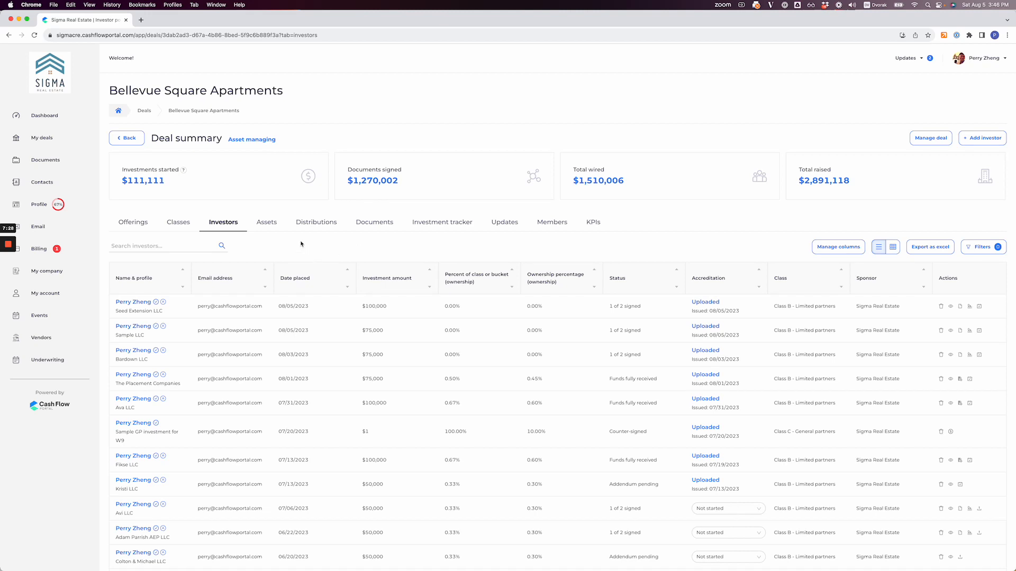
mouse_move(9, 244)
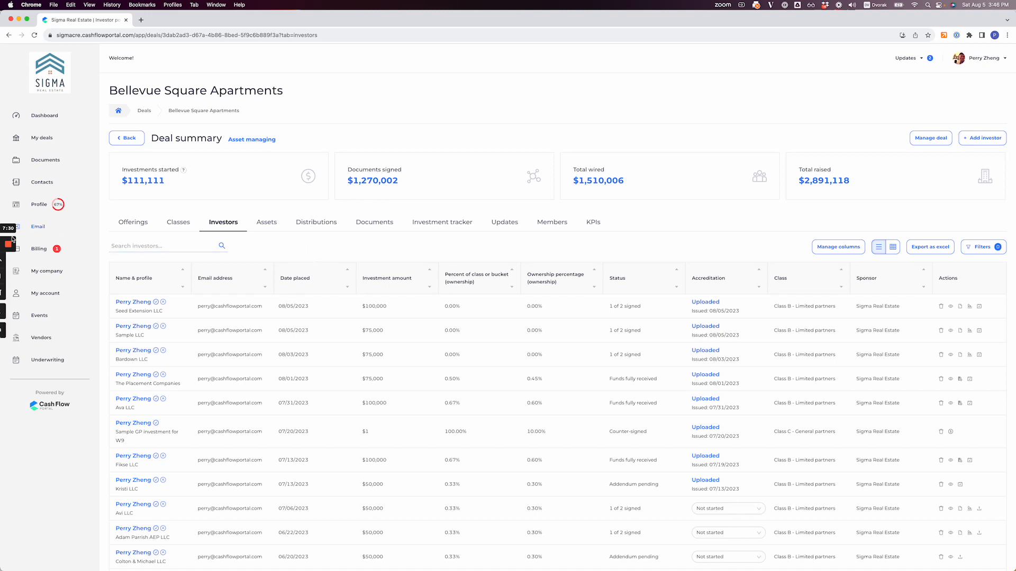